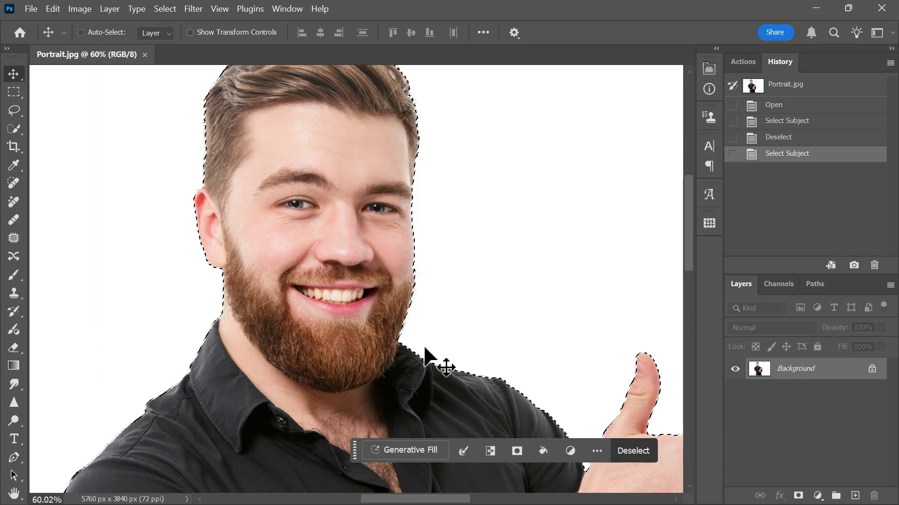
Step: Create a new document 1920 pixels wide and 1080 pixels high with a white background
{"action": "key", "text": "ctrl"}
{"action": "key", "text": "ctrl+n"}
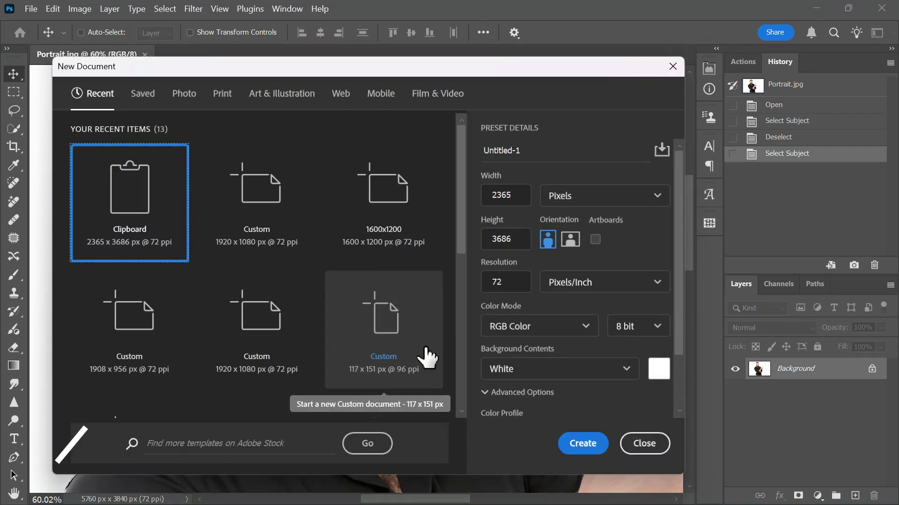
{"action": "type", "text": "1"}
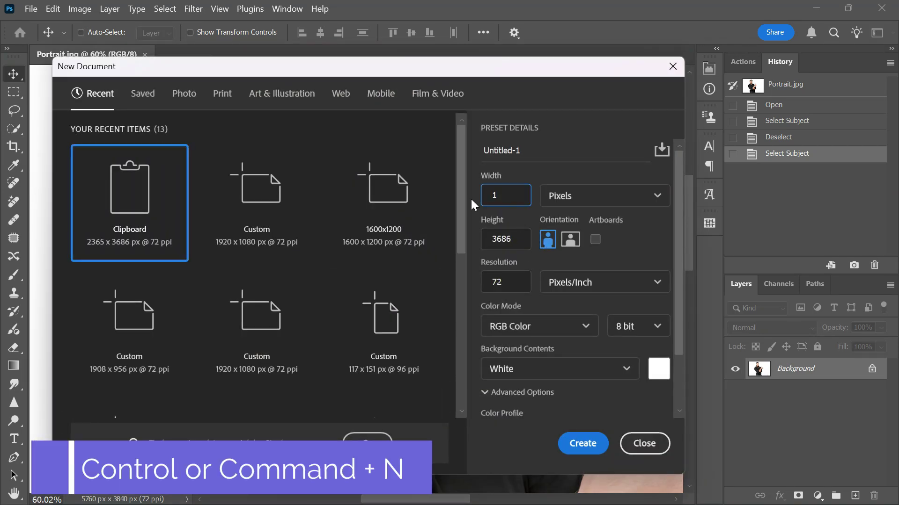
{"action": "type", "text": "1080"}
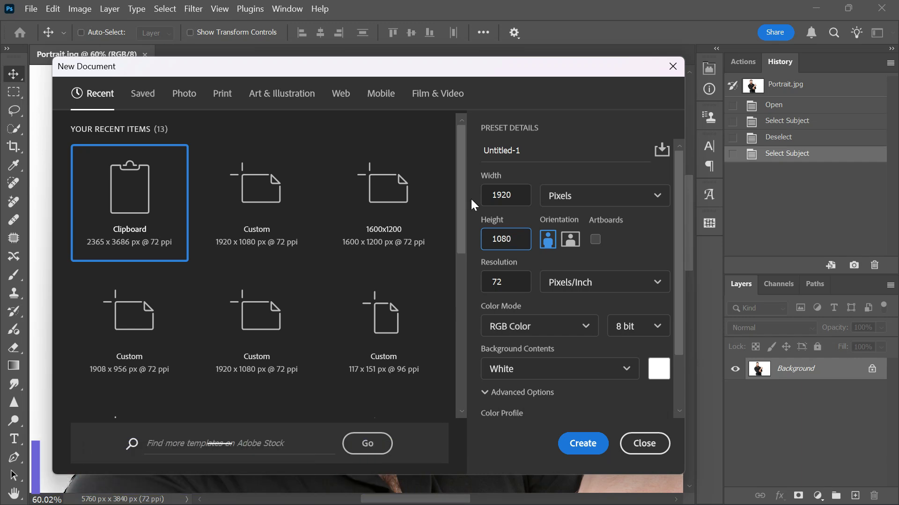
{"action": "left_click", "coordinate": [579, 446]}
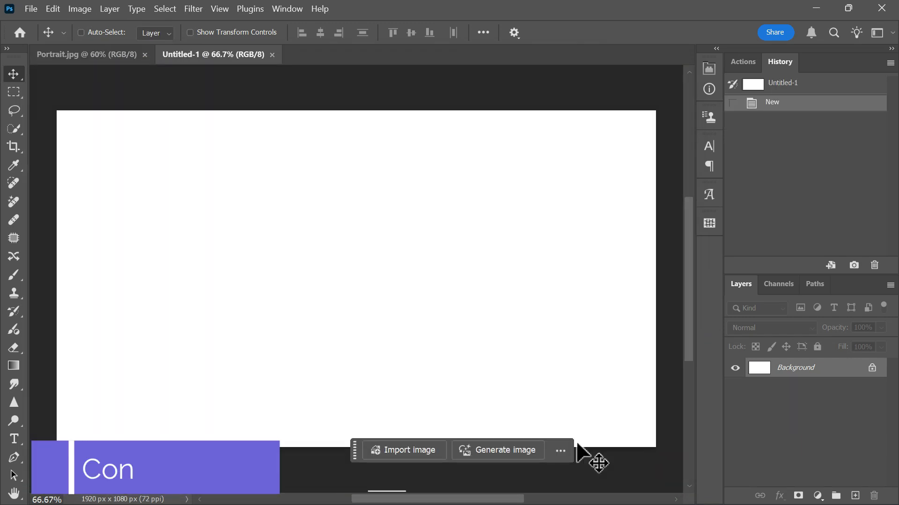
Step: Paste the copied portrait cutout into the document, scale it down proportionally and position it over the canvas's left half
{"action": "key", "text": "ctrl+v"}
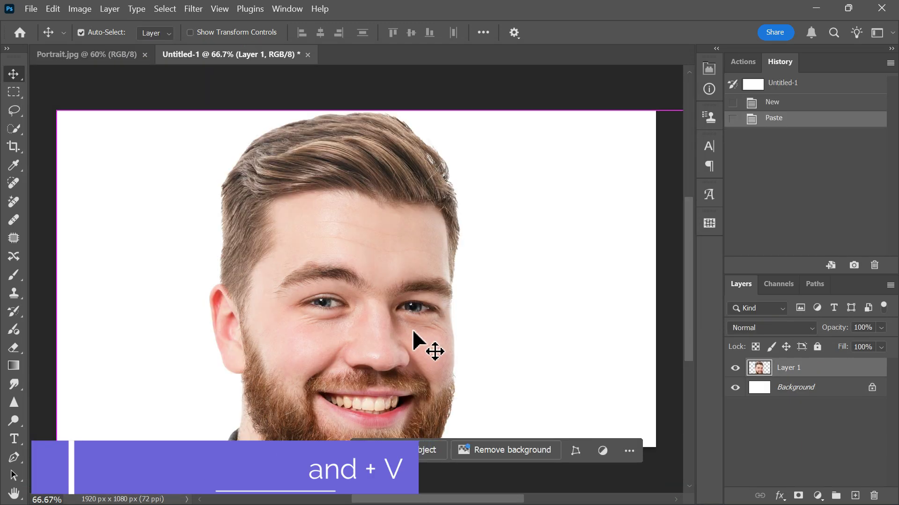
{"action": "key", "text": "ctrl+t"}
{"action": "left_click_drag", "start_coordinate": [129, 154], "coordinate": [232, 327]}
{"action": "left_click_drag", "start_coordinate": [403, 411], "coordinate": [301, 243]}
{"action": "key", "text": "Return"}
{"action": "scroll", "coordinate": [335, 241], "scroll_direction": "up", "scroll_amount": 1}
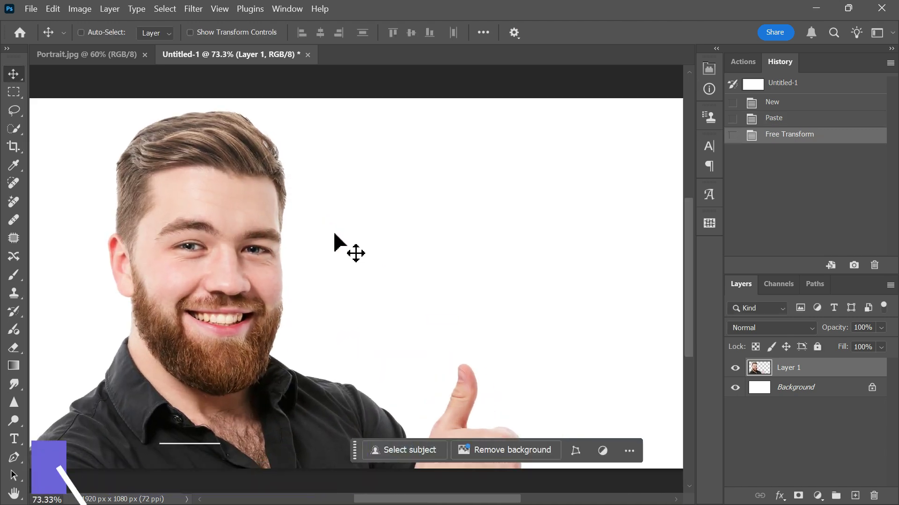
{"action": "scroll", "coordinate": [437, 243], "scroll_direction": "down", "scroll_amount": 1}
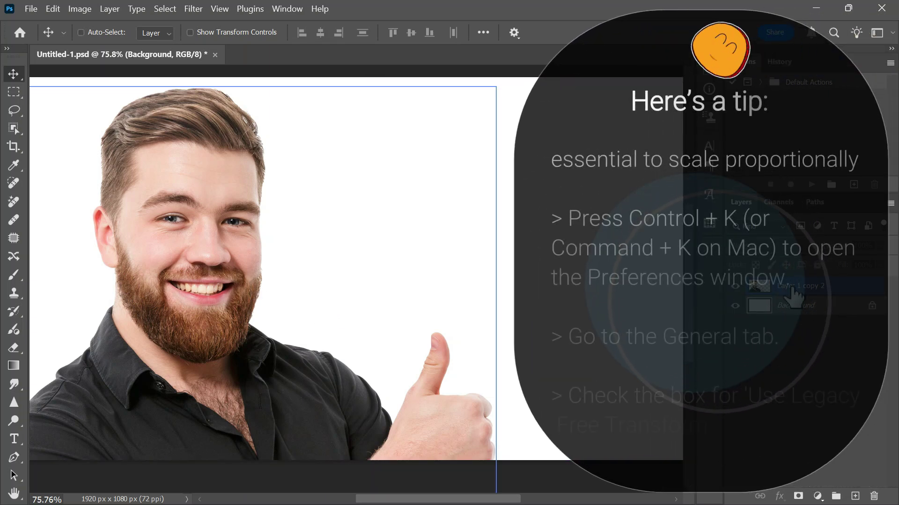
{"action": "left_click", "coordinate": [315, 297]}
{"action": "left_click_drag", "start_coordinate": [315, 297], "coordinate": [330, 301]}
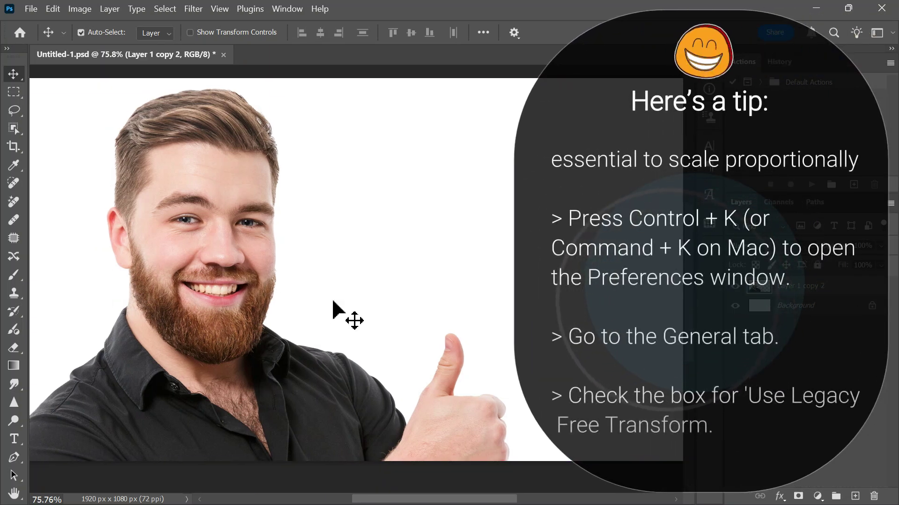
{"action": "key", "text": "ctrl+t"}
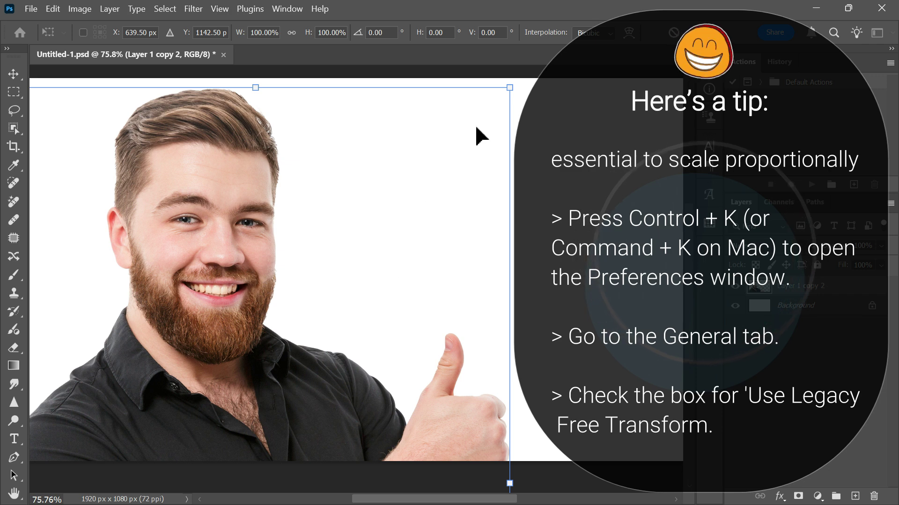
{"action": "left_click_drag", "start_coordinate": [509, 88], "coordinate": [514, 94]}
{"action": "key", "text": "Escape"}
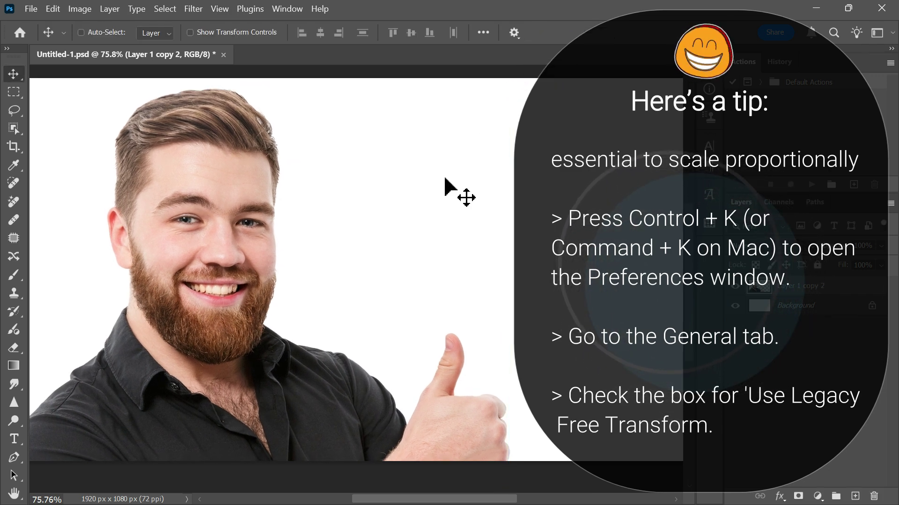
Step: Make sure Use Legacy Free Transform is enabled in the General preferences
{"action": "left_click_drag", "start_coordinate": [373, 209], "coordinate": [380, 205]}
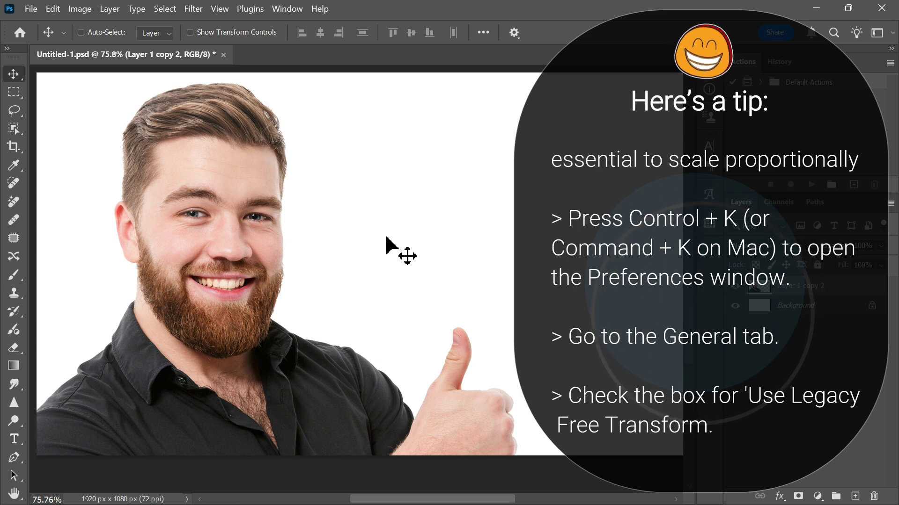
{"action": "key", "text": "ctrl"}
{"action": "key", "text": "i"}
{"action": "key", "text": "ctrl+k"}
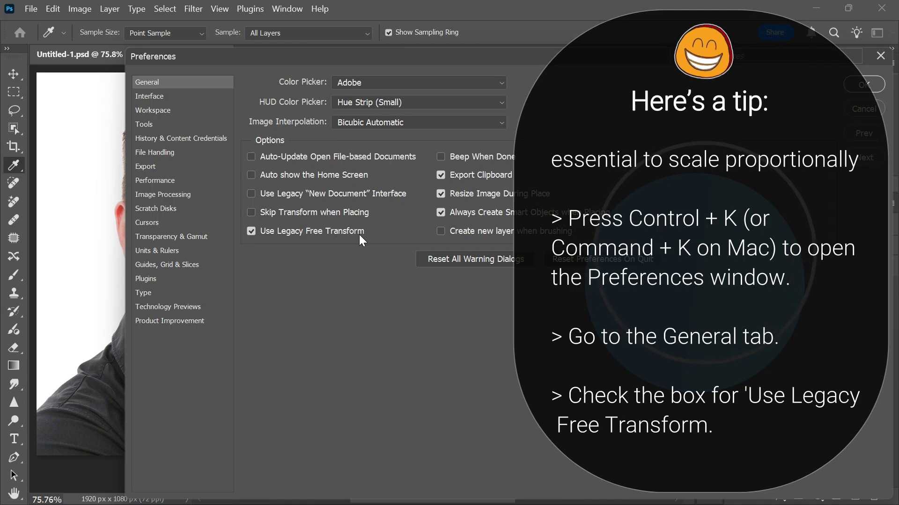
{"action": "left_click", "coordinate": [863, 86]}
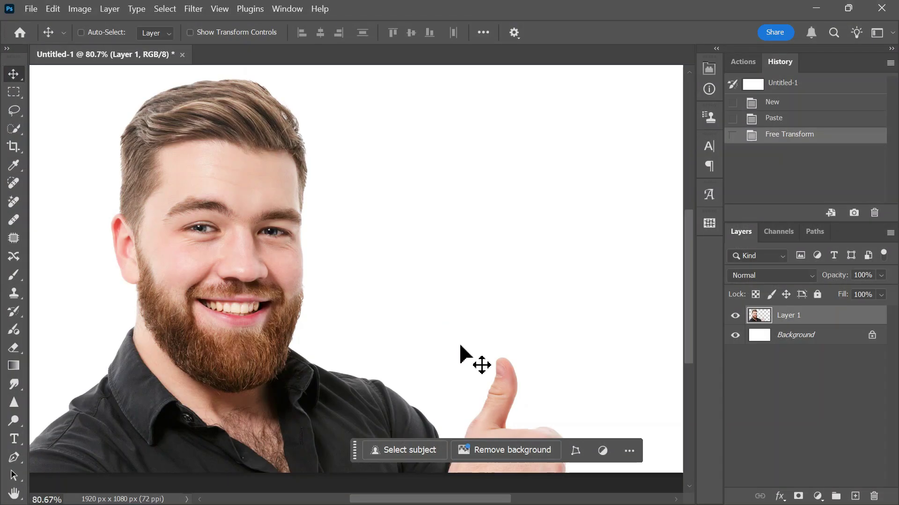
Step: Open the Background image from the sample folder and copy its entire canvas
{"action": "key", "text": "ctrl+o"}
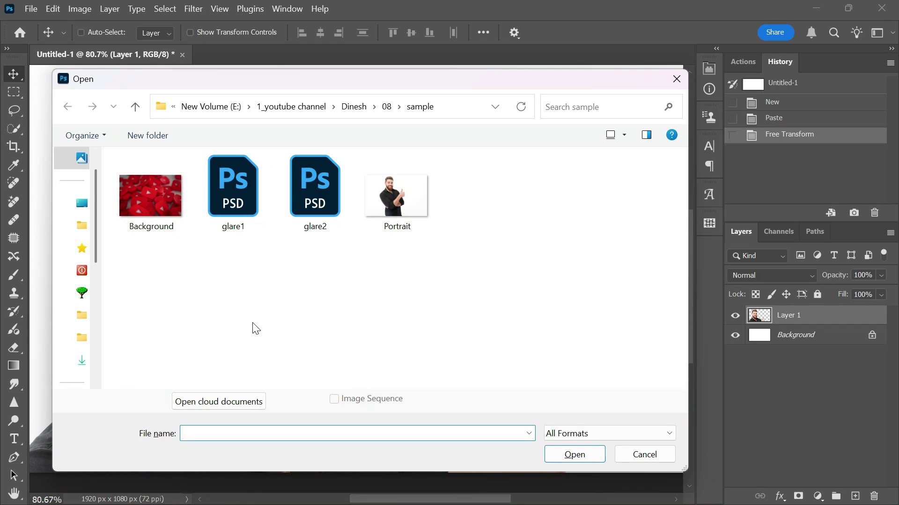
{"action": "double_click", "coordinate": [162, 200]}
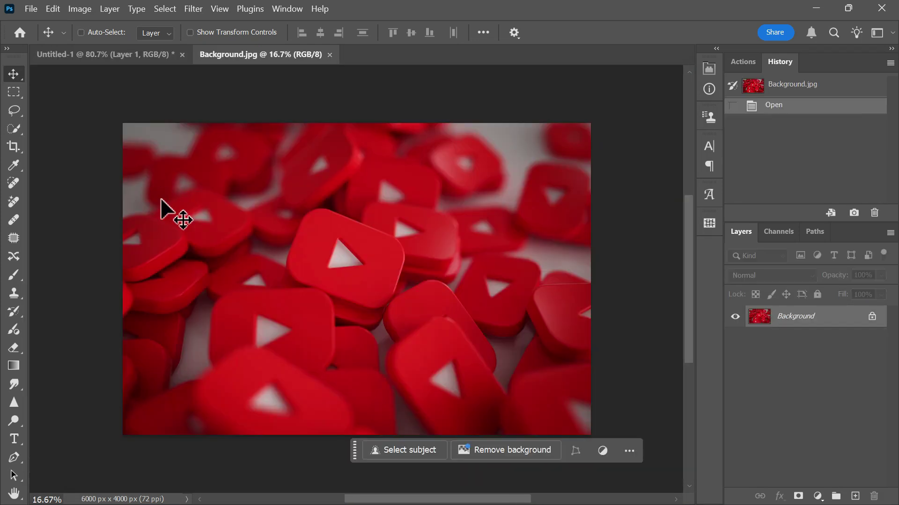
{"action": "scroll", "coordinate": [409, 272], "scroll_direction": "up", "scroll_amount": 1}
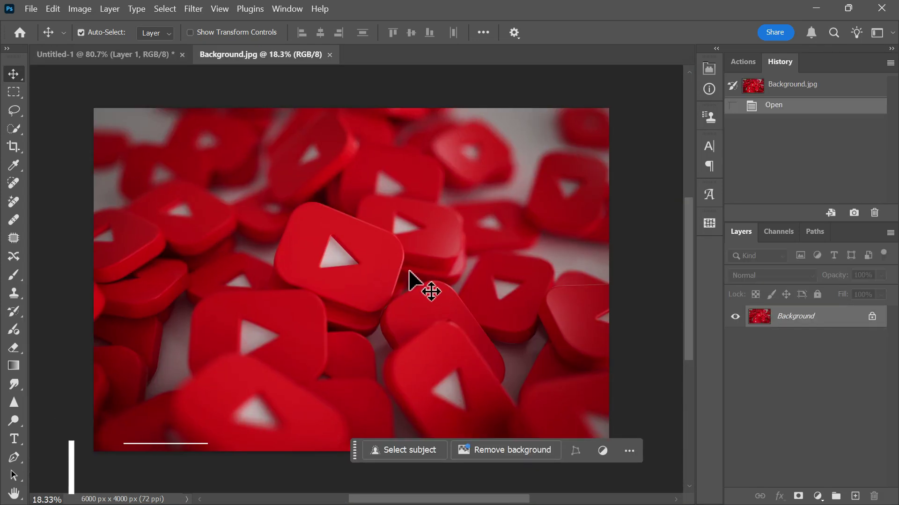
{"action": "key", "text": "ctrl+a"}
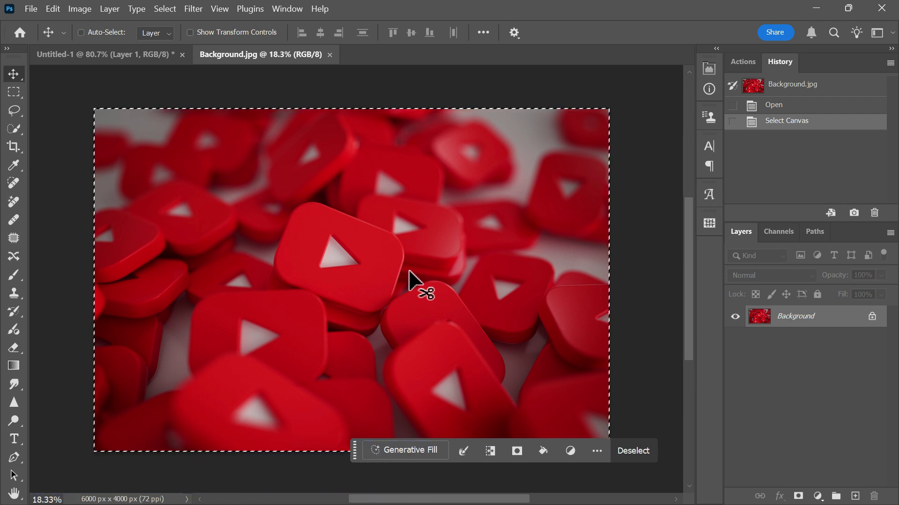
{"action": "key", "text": "ctrl+c"}
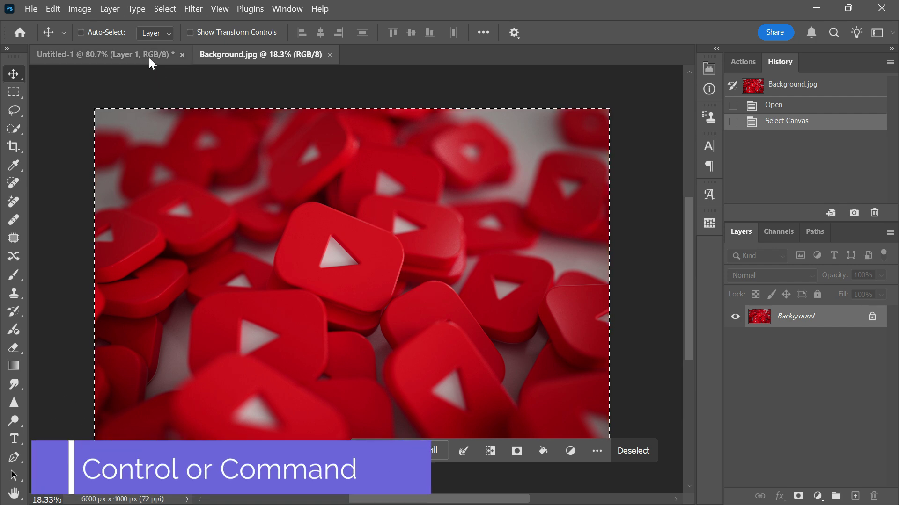
Step: Paste the copied image into Untitled-1 directly above the Background layer, beneath the portrait
{"action": "left_click", "coordinate": [149, 58]}
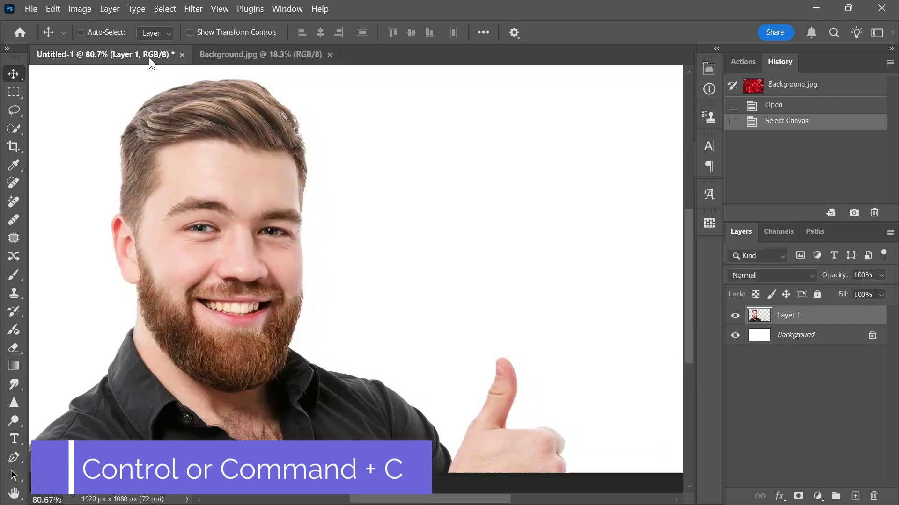
{"action": "left_click", "coordinate": [812, 336]}
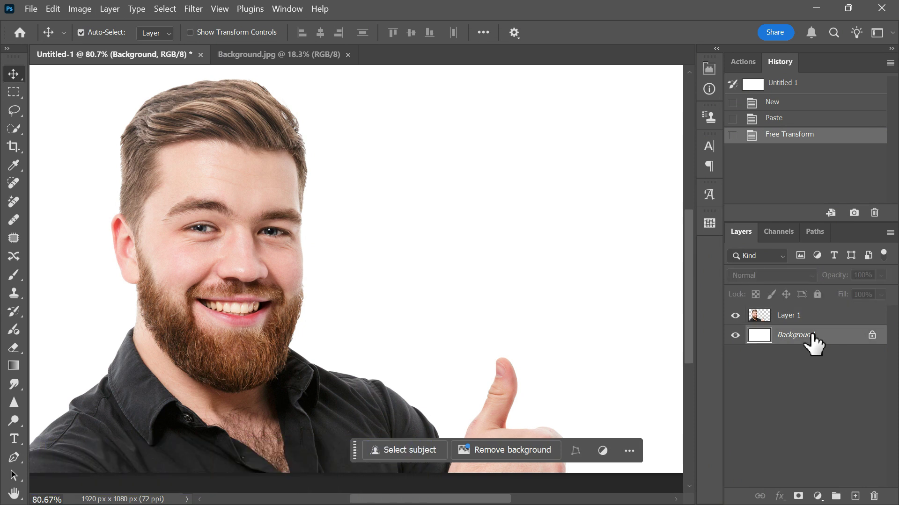
{"action": "key", "text": "ctrl+v"}
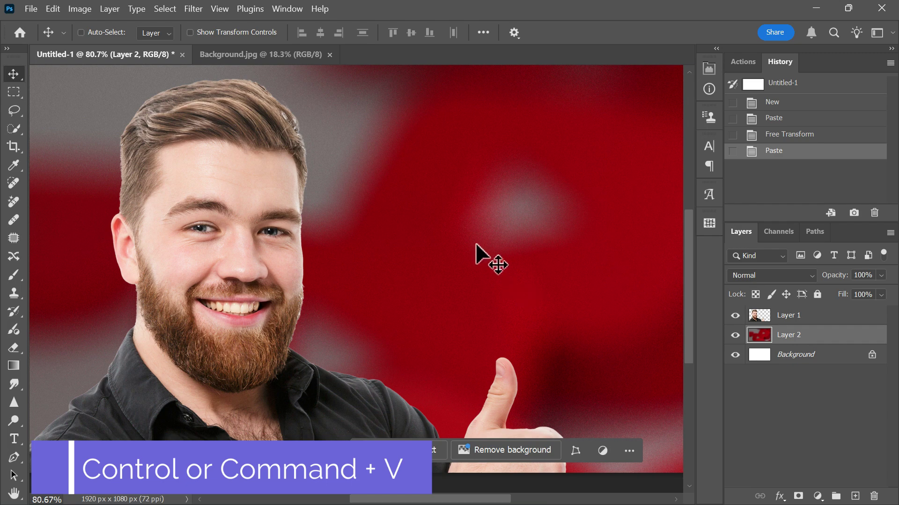
Step: Scale the pasted red play-button image down with Free Transform and position it to fill the canvas behind the man
{"action": "scroll", "coordinate": [475, 241], "scroll_direction": "down", "scroll_amount": 4}
{"action": "key", "text": "ctrl+t"}
{"action": "left_click_drag", "start_coordinate": [167, 122], "coordinate": [518, 363]}
{"action": "left_click_drag", "start_coordinate": [591, 426], "coordinate": [324, 220]}
{"action": "scroll", "coordinate": [308, 191], "scroll_direction": "down", "scroll_amount": 5}
{"action": "left_click_drag", "start_coordinate": [566, 361], "coordinate": [430, 259]}
{"action": "scroll", "coordinate": [430, 259], "scroll_direction": "right", "scroll_amount": 3}
{"action": "left_click_drag", "start_coordinate": [117, 123], "coordinate": [130, 134]}
{"action": "key", "text": "Return"}
{"action": "scroll", "coordinate": [237, 240], "scroll_direction": "up", "scroll_amount": 4}
{"action": "left_click_drag", "start_coordinate": [425, 275], "coordinate": [399, 291]}
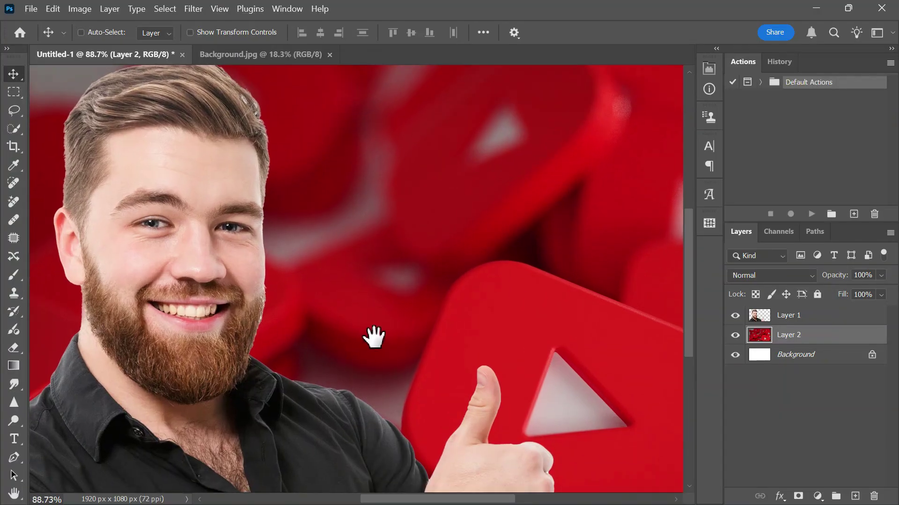
Step: Convert the red background image on Layer 2 to a smart object
{"action": "left_click_drag", "start_coordinate": [373, 336], "coordinate": [368, 326]}
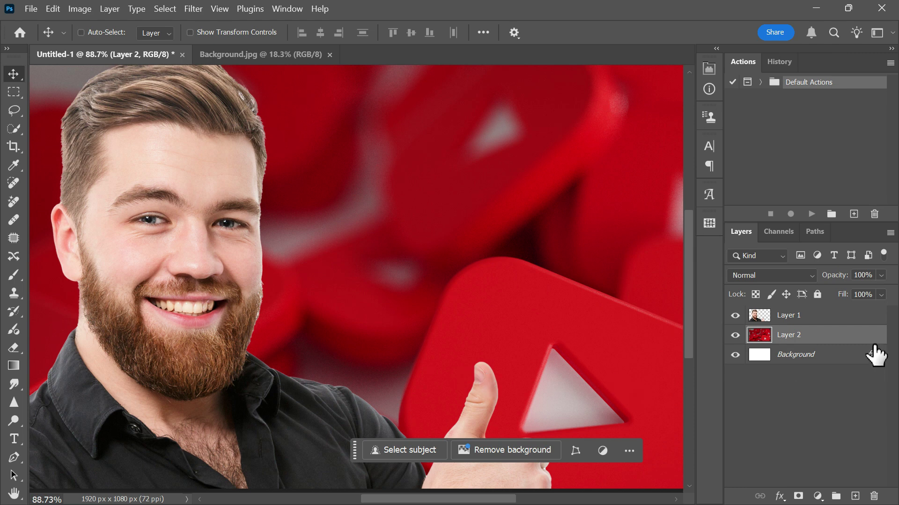
{"action": "right_click", "coordinate": [799, 335]}
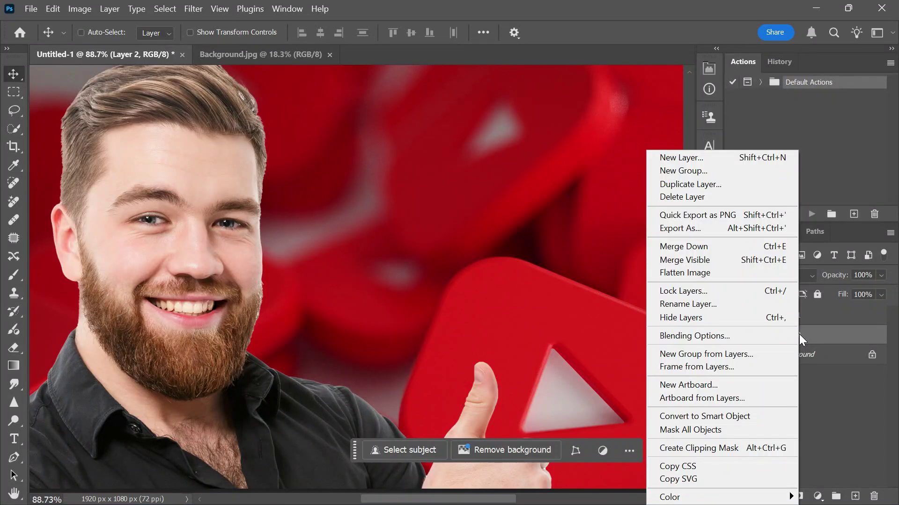
{"action": "left_click", "coordinate": [744, 413]}
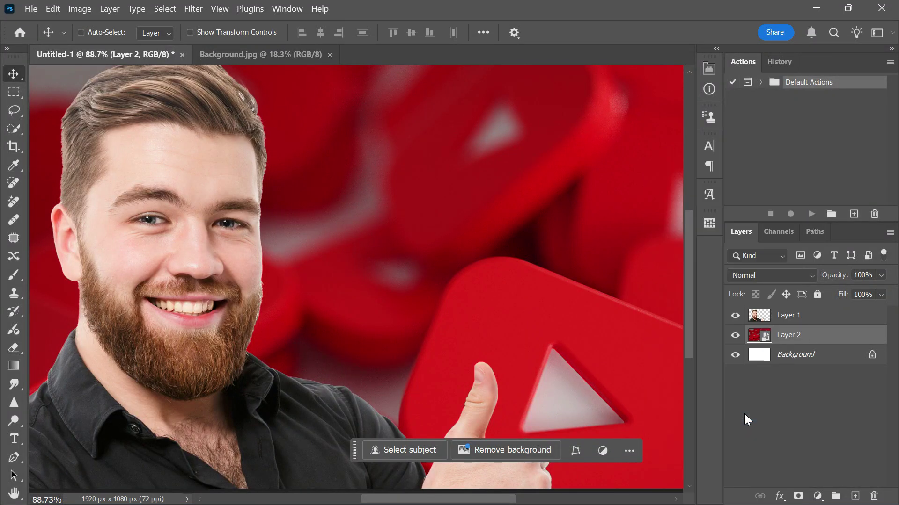
Step: Add a Levels adjustment layer above Layer 2 and darken the background by setting the white output level to 50
{"action": "left_click", "coordinate": [817, 497]}
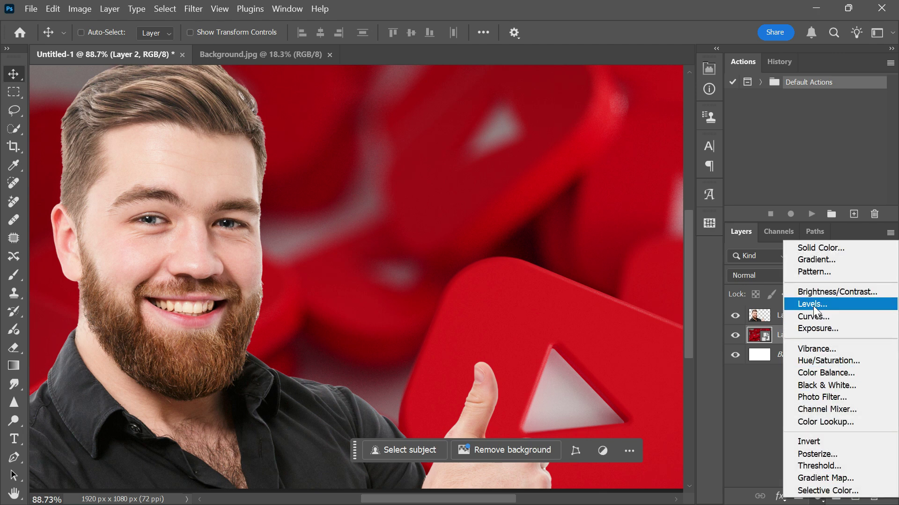
{"action": "left_click", "coordinate": [813, 305]}
{"action": "left_click_drag", "start_coordinate": [812, 305], "coordinate": [777, 334]}
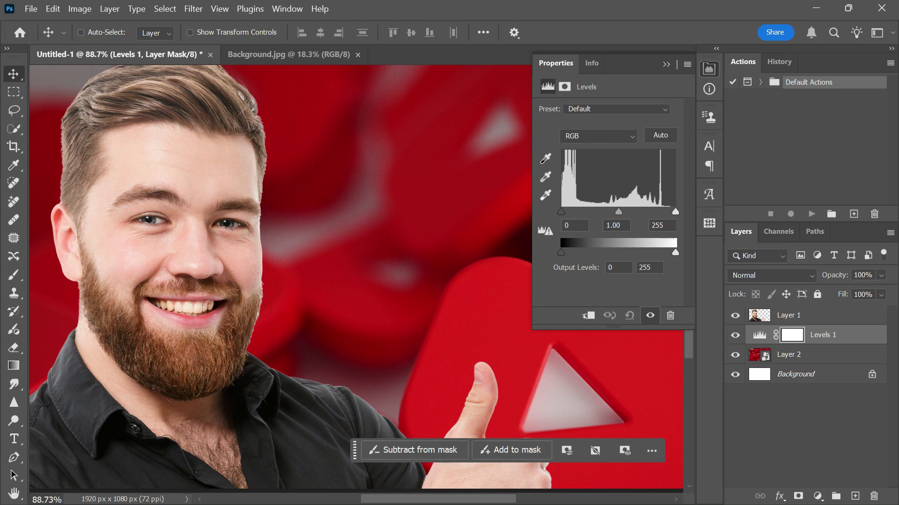
{"action": "left_click_drag", "start_coordinate": [674, 251], "coordinate": [642, 267]}
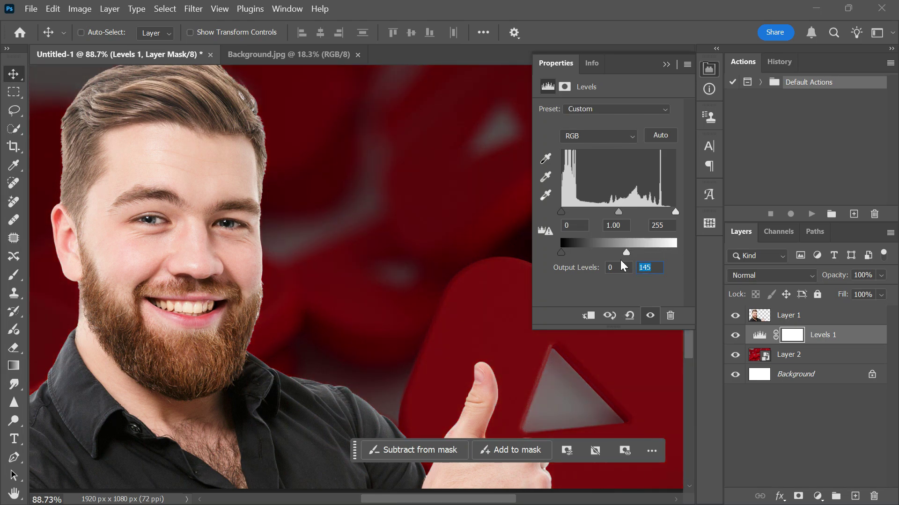
{"action": "type", "text": "50"}
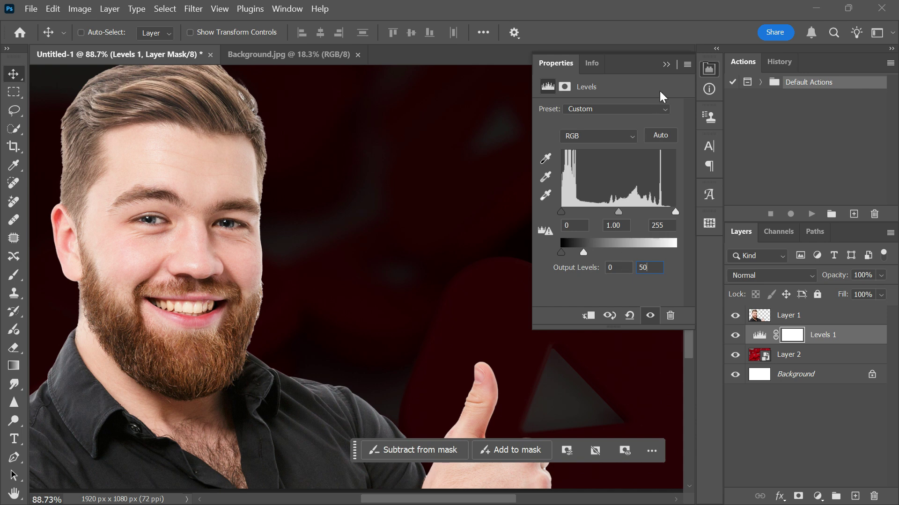
{"action": "left_click", "coordinate": [666, 66]}
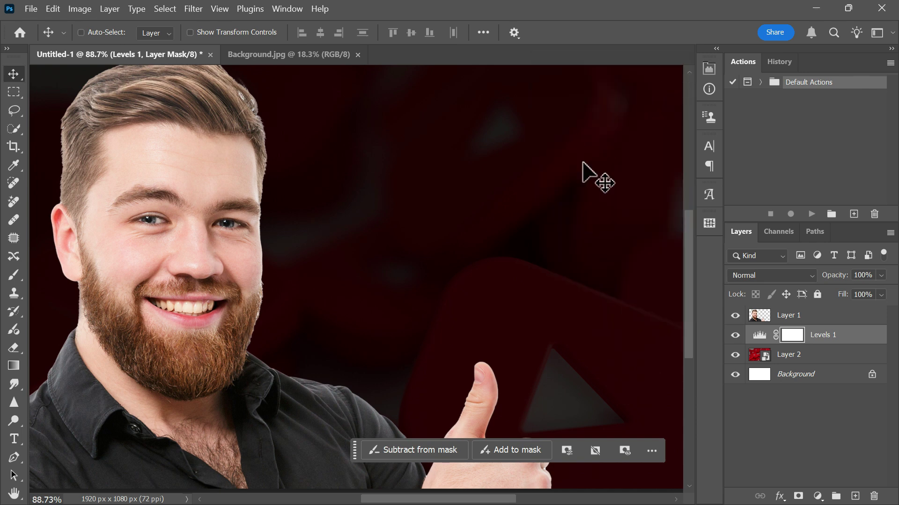
Step: Add a new empty layer between the Levels adjustment and the portrait layer
{"action": "scroll", "coordinate": [542, 230], "scroll_direction": "down", "scroll_amount": 2}
{"action": "scroll", "coordinate": [553, 267], "scroll_direction": "up", "scroll_amount": 2}
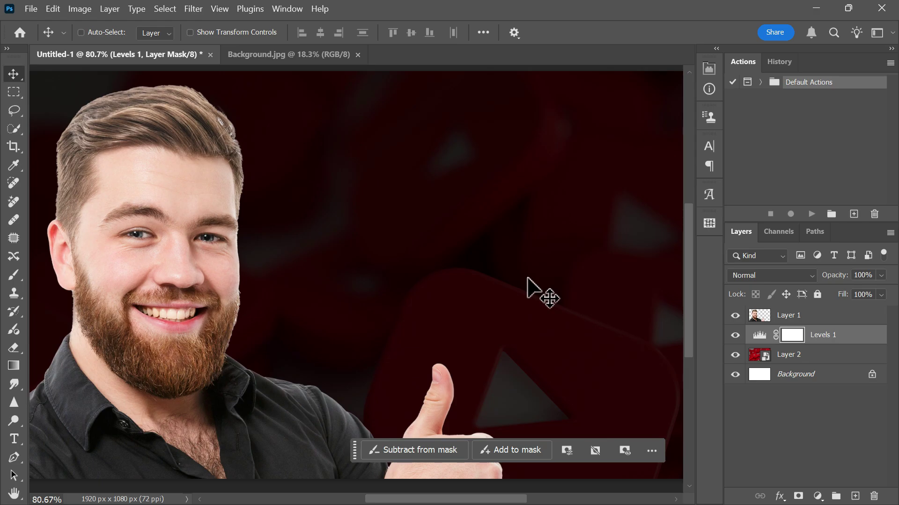
{"action": "scroll", "coordinate": [452, 344], "scroll_direction": "down", "scroll_amount": 1}
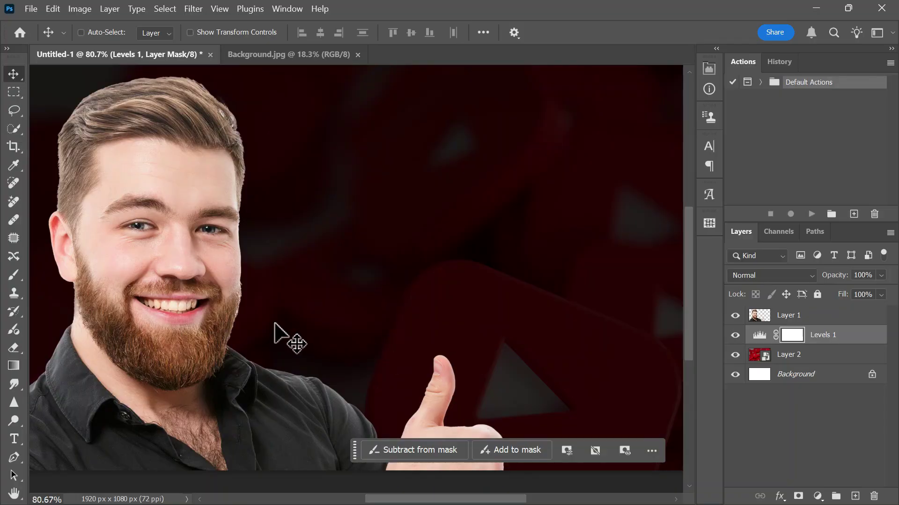
{"action": "left_click_drag", "start_coordinate": [250, 249], "coordinate": [351, 255]}
{"action": "scroll", "coordinate": [345, 257], "scroll_direction": "down", "scroll_amount": 2}
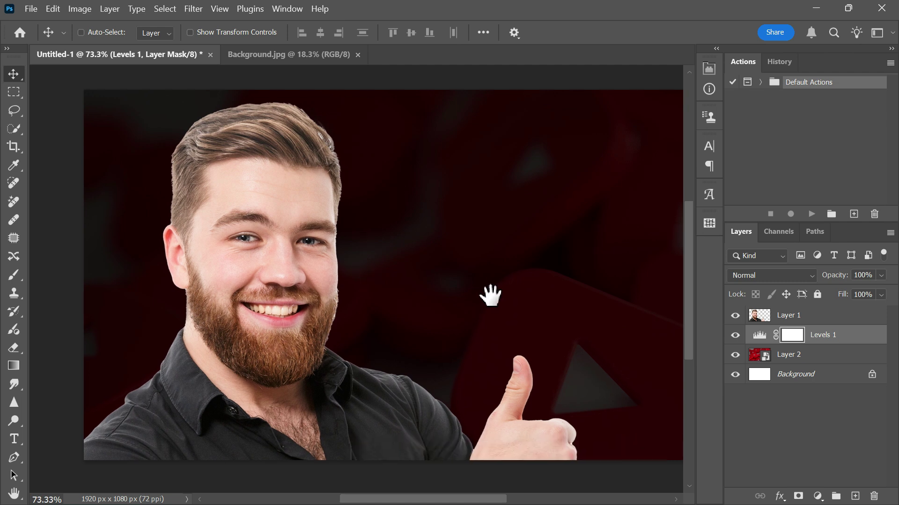
{"action": "scroll", "coordinate": [489, 300], "scroll_direction": "down", "scroll_amount": 2}
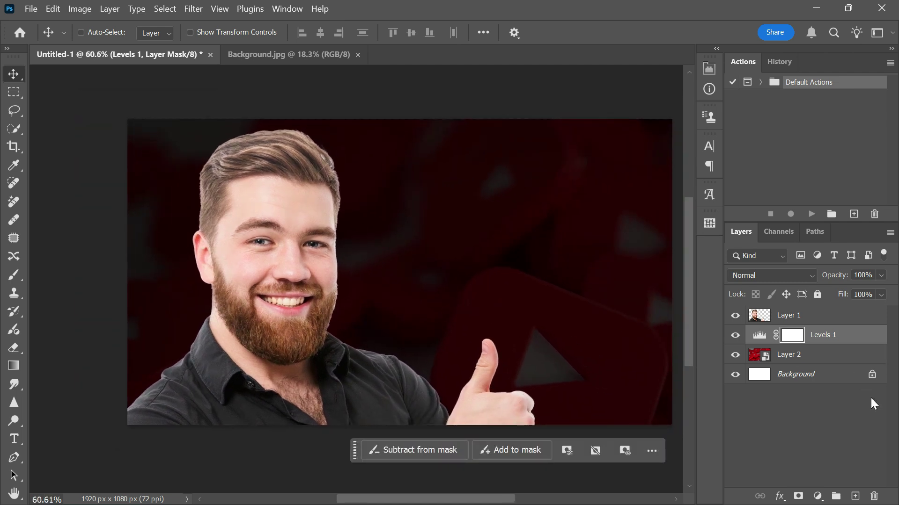
{"action": "left_click", "coordinate": [856, 497]}
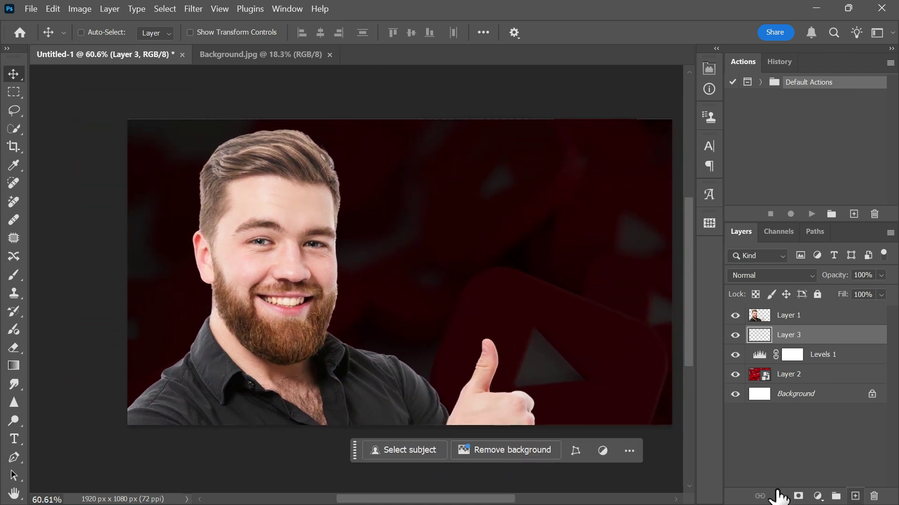
Step: Paint an orange ff6600 glow behind the man on Layer 3 using a soft 1000 px brush with 0% hardness
{"action": "left_click", "coordinate": [7, 49]}
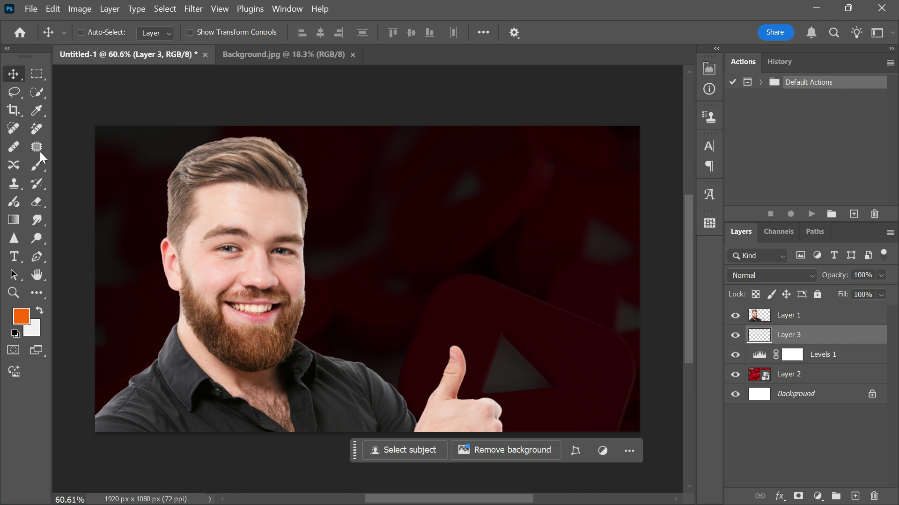
{"action": "left_click", "coordinate": [21, 316]}
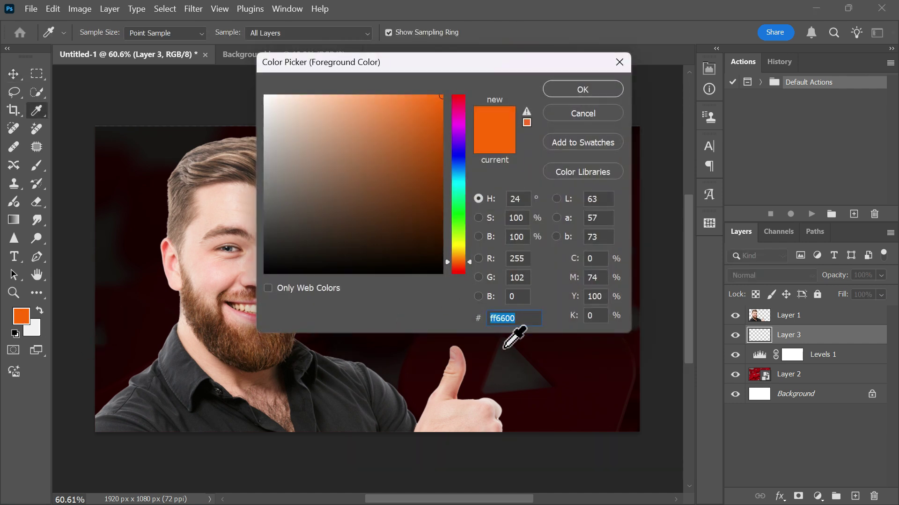
{"action": "left_click", "coordinate": [583, 89]}
{"action": "key", "text": "b"}
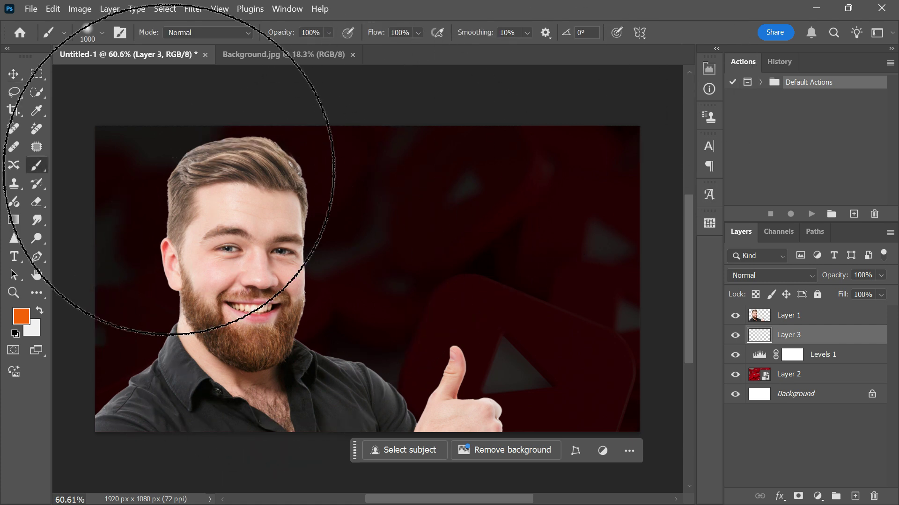
{"action": "left_click", "coordinate": [102, 33]}
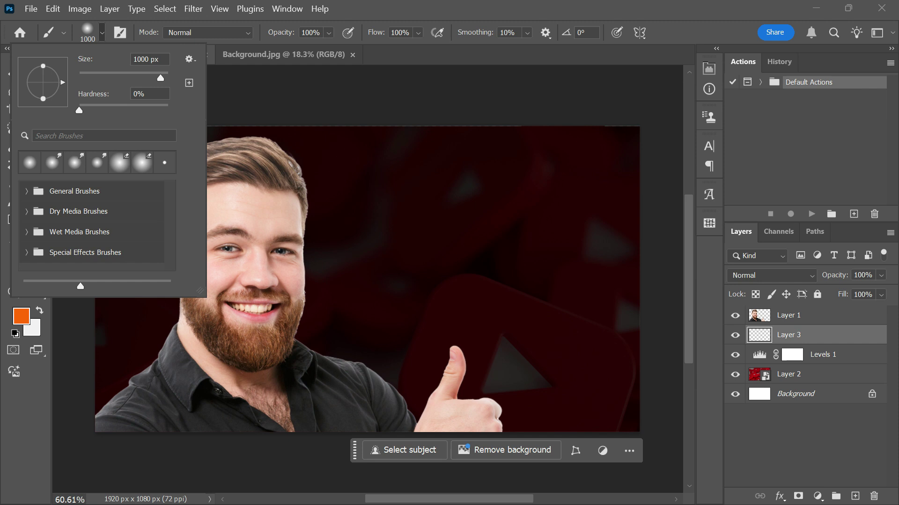
{"action": "left_click", "coordinate": [391, 8]}
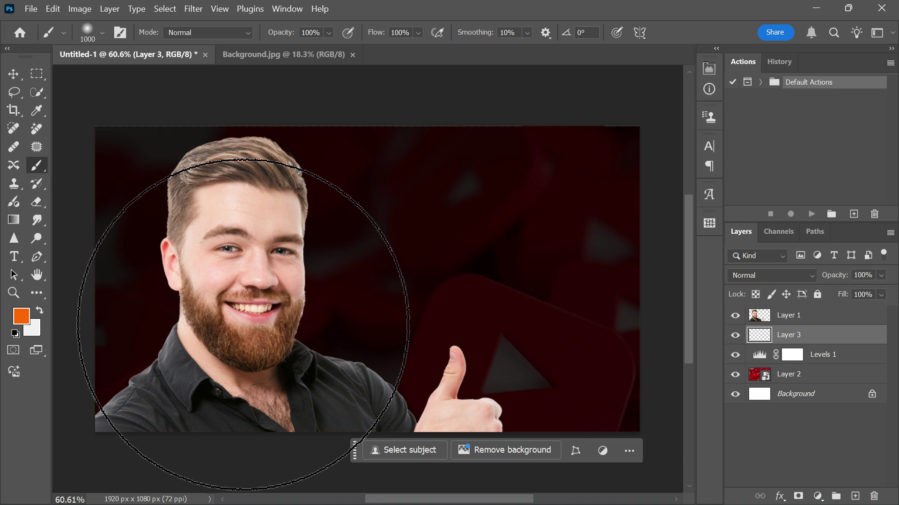
{"action": "left_click", "coordinate": [243, 325]}
{"action": "left_click", "coordinate": [243, 325]}
{"action": "left_click", "coordinate": [243, 325]}
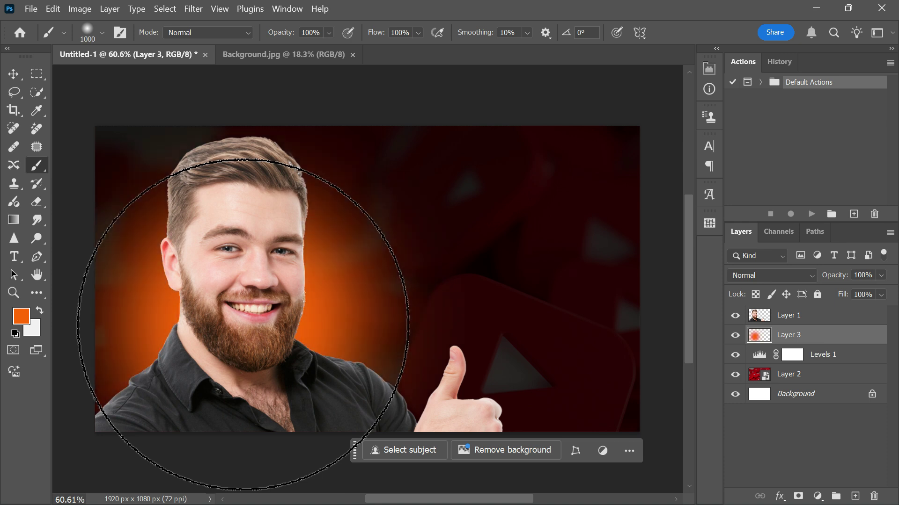
{"action": "scroll", "coordinate": [249, 392], "scroll_direction": "up", "scroll_amount": 1}
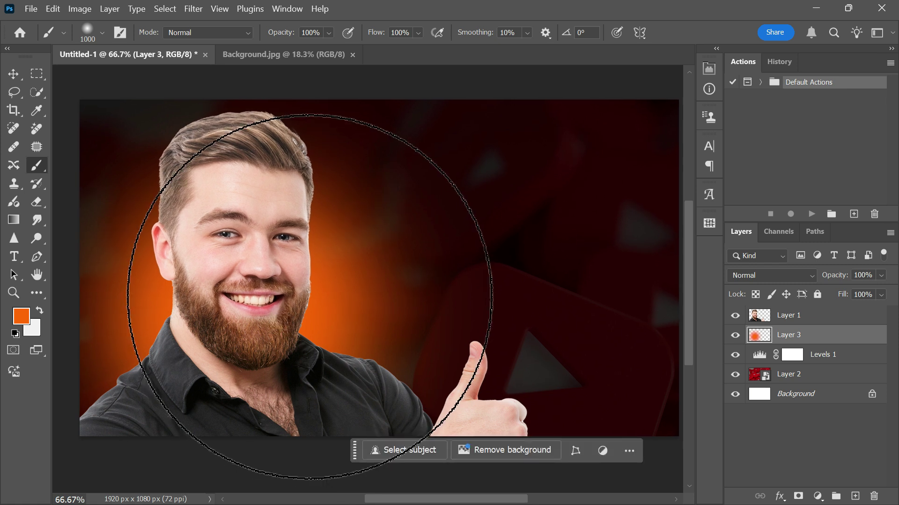
{"action": "key", "text": "v"}
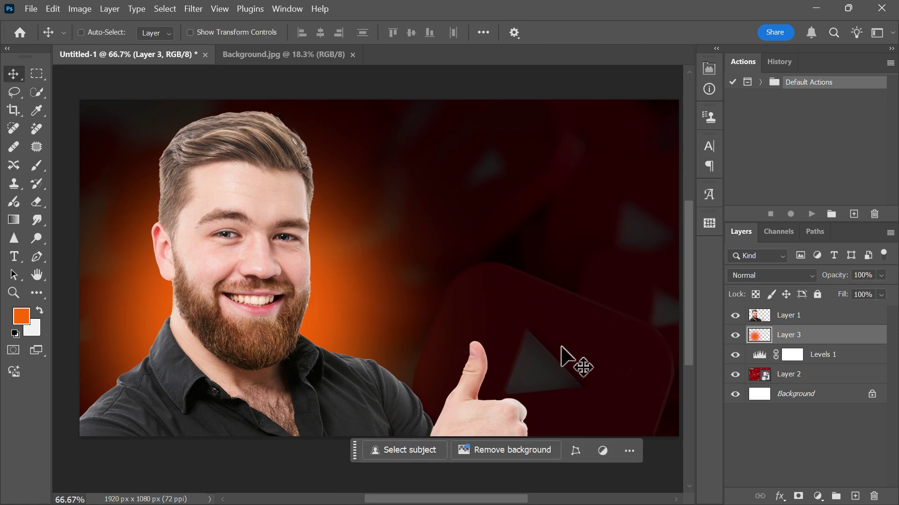
Step: Add a new layer above Layer 3 and paint a smaller white glow behind the man with a soft 700 px brush
{"action": "left_click", "coordinate": [855, 497]}
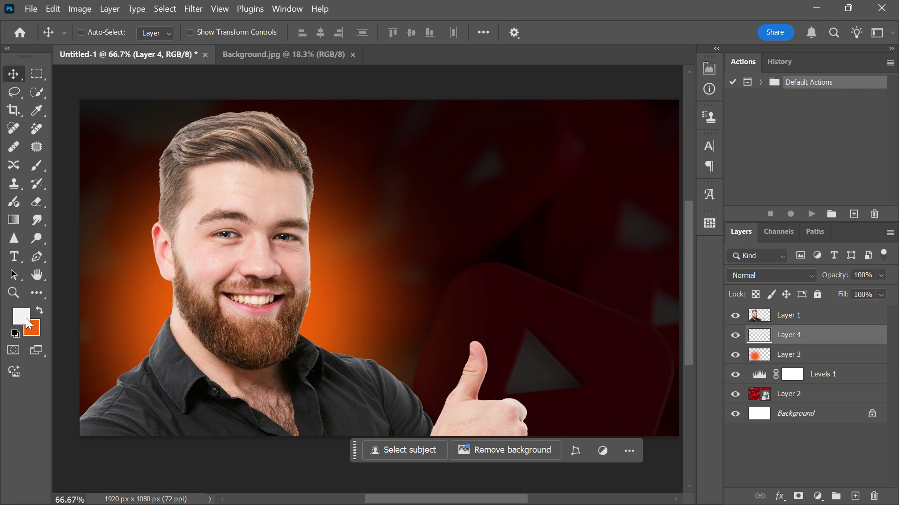
{"action": "key", "text": "b"}
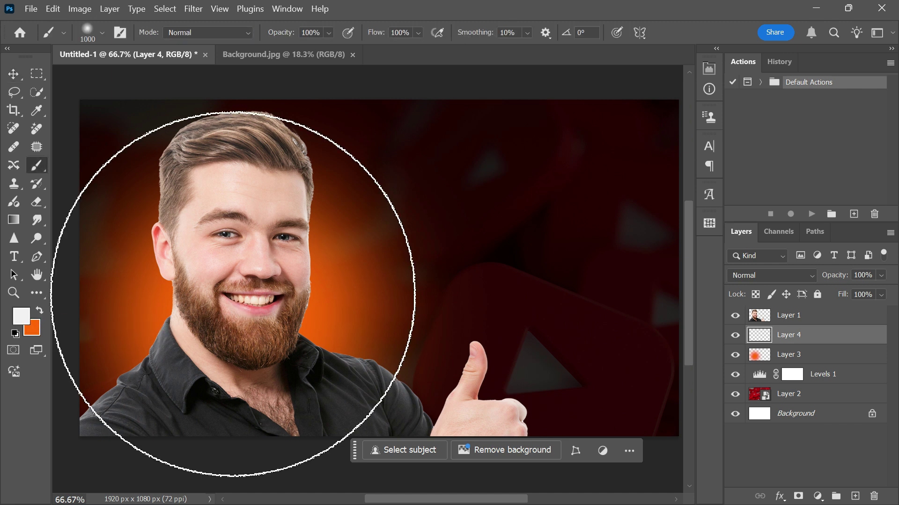
{"action": "key", "text": "bracketleft"}
{"action": "key", "text": "bracketleft"}
{"action": "key", "text": "bracketleft"}
{"action": "key", "text": "bracketleft"}
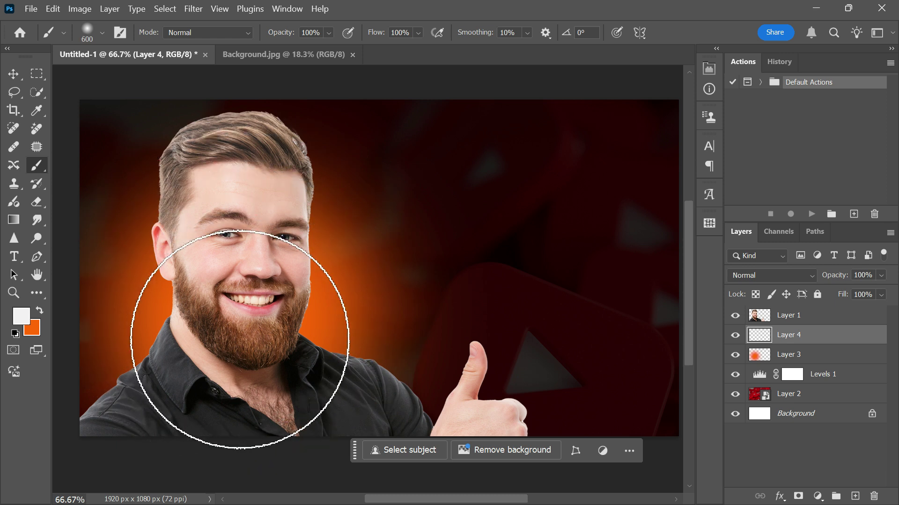
{"action": "key", "text": "bracketright"}
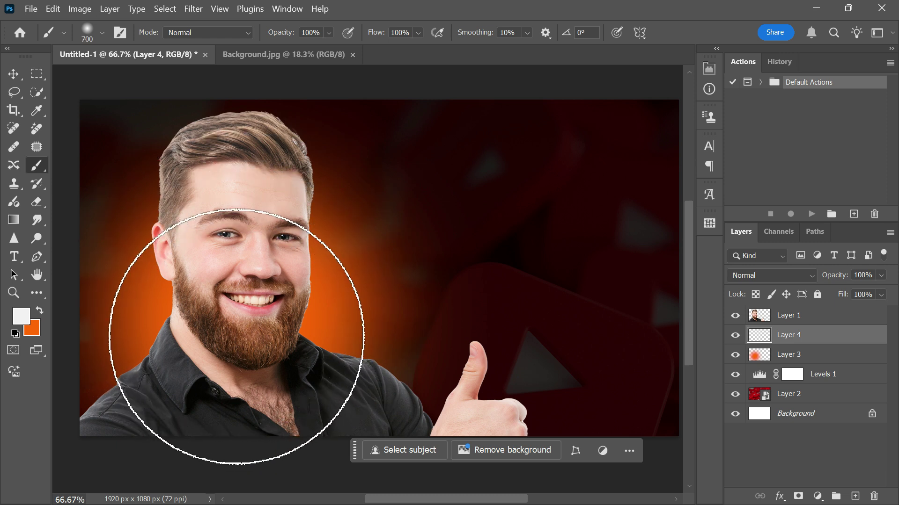
{"action": "mouse_move", "coordinate": [237, 336]}
{"action": "left_mouse_down"}
{"action": "mouse_move", "coordinate": [218, 335]}
{"action": "mouse_move", "coordinate": [226, 347]}
{"action": "mouse_move", "coordinate": [281, 321]}
{"action": "left_mouse_up"}
{"action": "key", "text": "bracketleft"}
{"action": "key", "text": "bracketleft"}
{"action": "key", "text": "bracketright"}
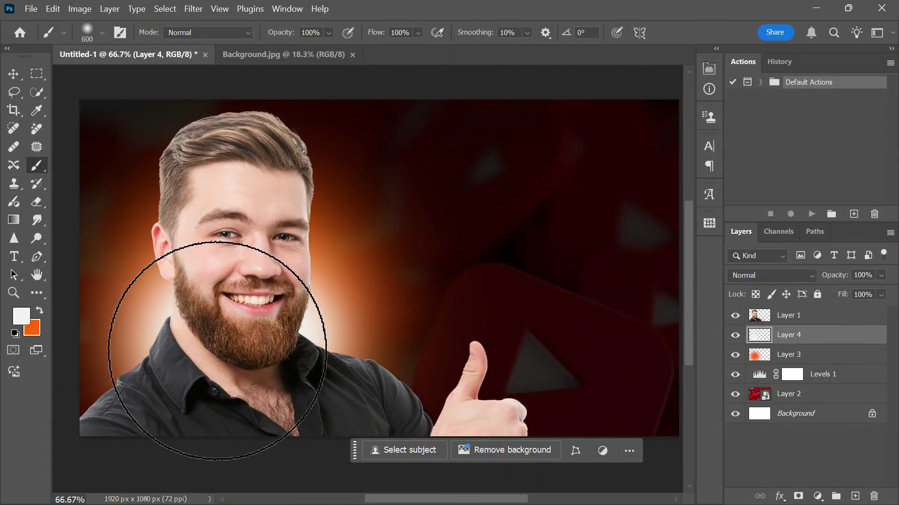
{"action": "key", "text": "bracketright"}
{"action": "left_click_drag", "start_coordinate": [235, 357], "coordinate": [243, 348]}
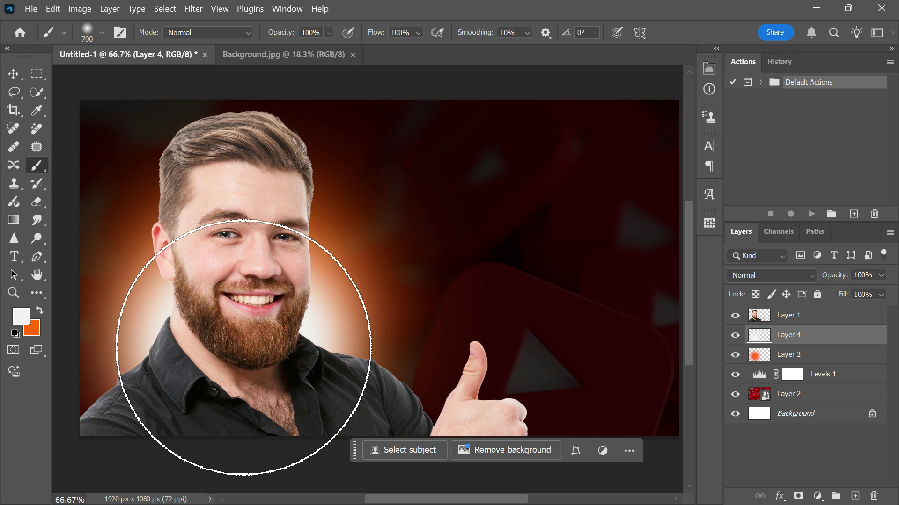
{"action": "key", "text": "v"}
Step: Convert the man's portrait on Layer 1 to a smart object
{"action": "scroll", "coordinate": [251, 351], "scroll_direction": "up", "scroll_amount": 2}
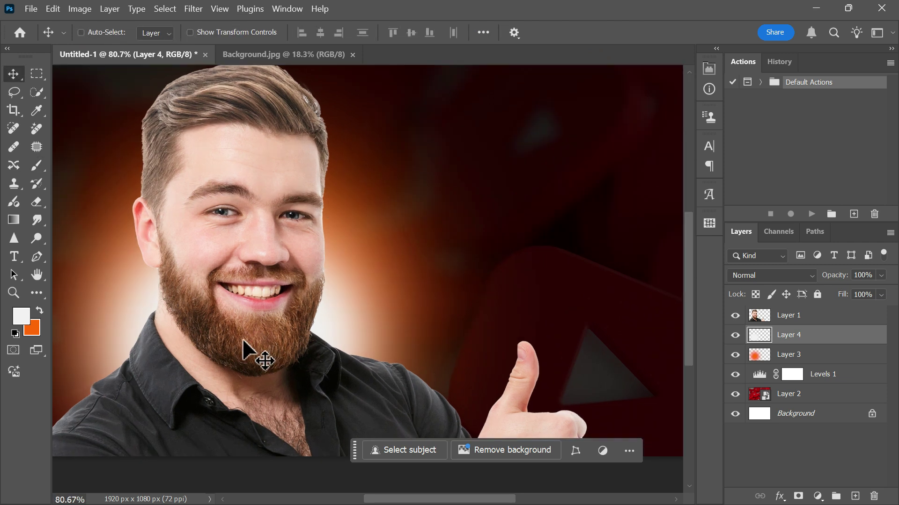
{"action": "left_click_drag", "start_coordinate": [336, 348], "coordinate": [338, 359]}
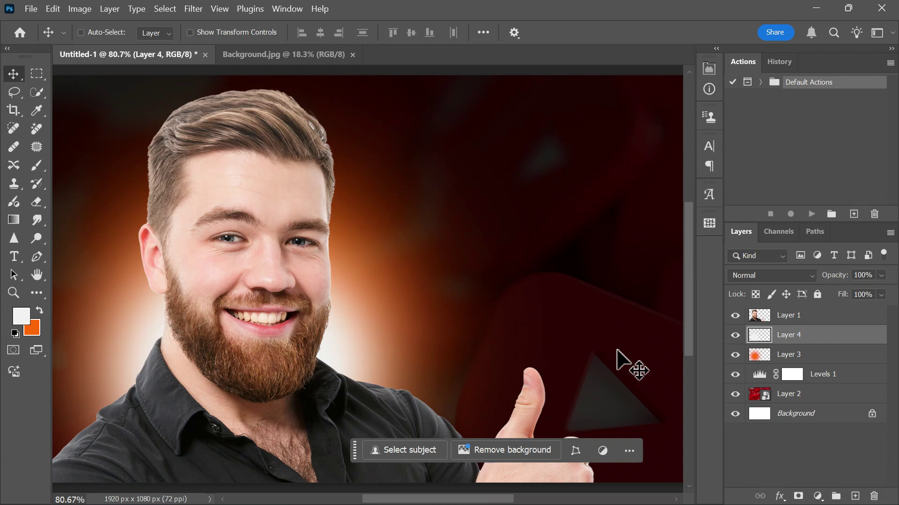
{"action": "key", "text": "space"}
{"action": "left_click_drag", "start_coordinate": [465, 336], "coordinate": [458, 341]}
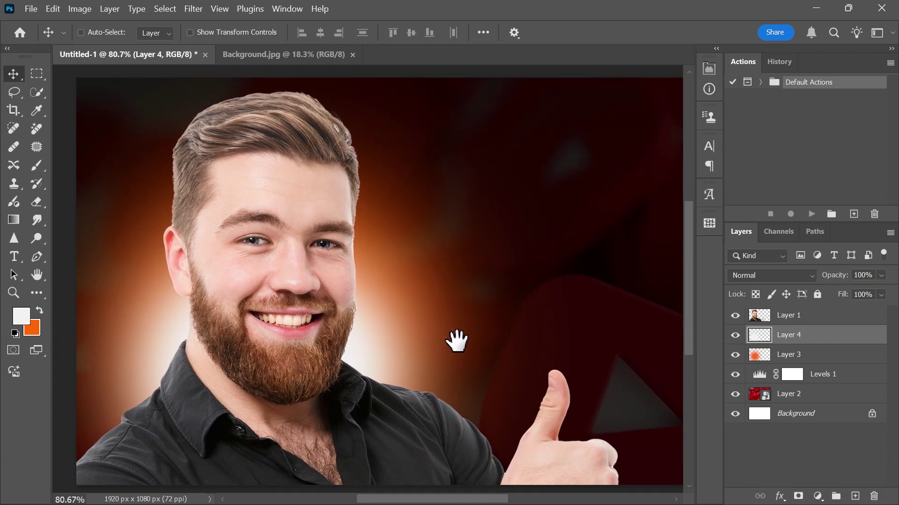
{"action": "left_click", "coordinate": [797, 316]}
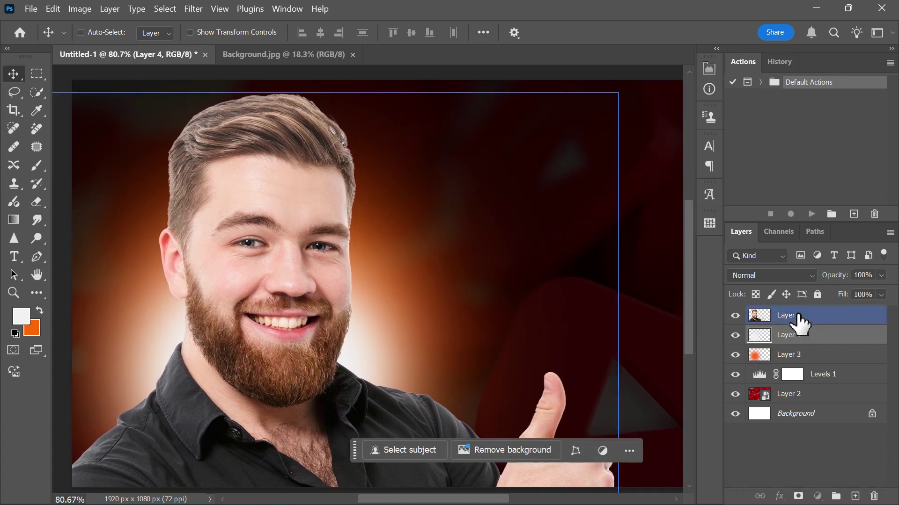
{"action": "right_click", "coordinate": [797, 317]}
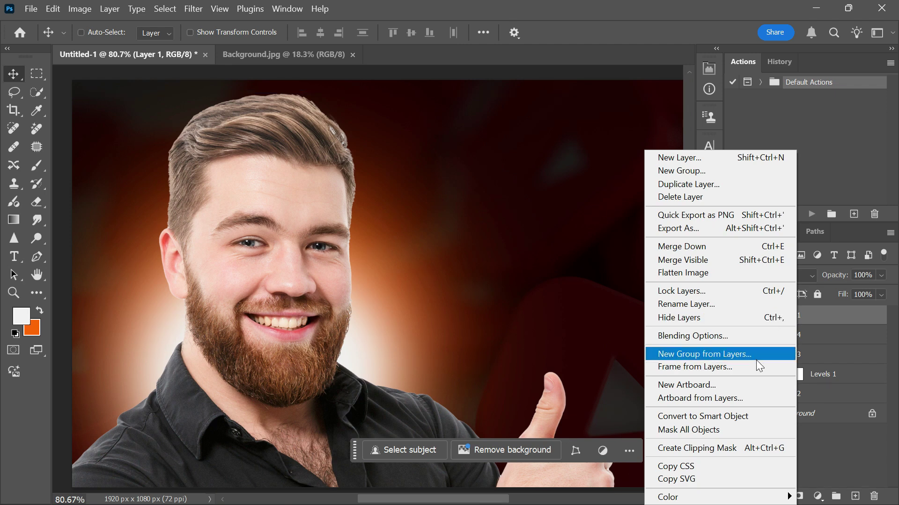
{"action": "left_click", "coordinate": [729, 416]}
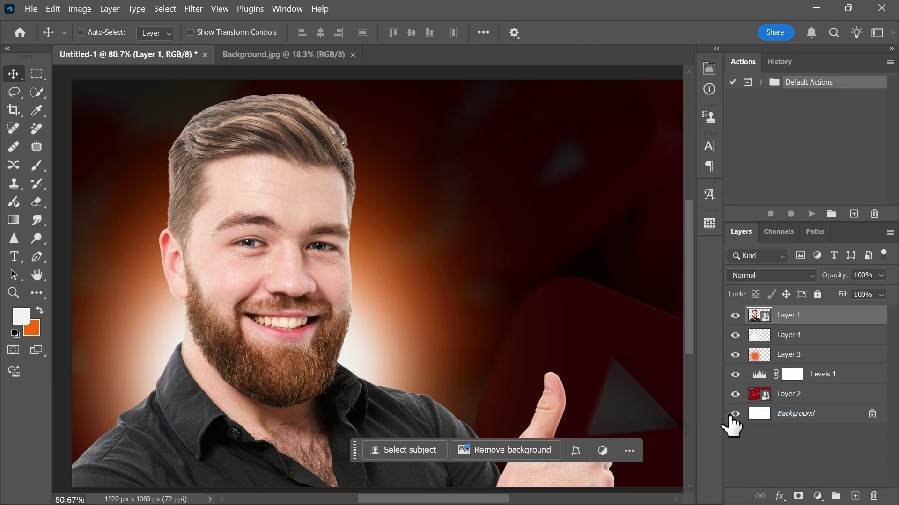
Step: Apply a yellow Inner Glow to Layer 1 with Vivid Light blending, 80% opacity, Edge source and 24 px size
{"action": "left_click", "coordinate": [780, 497]}
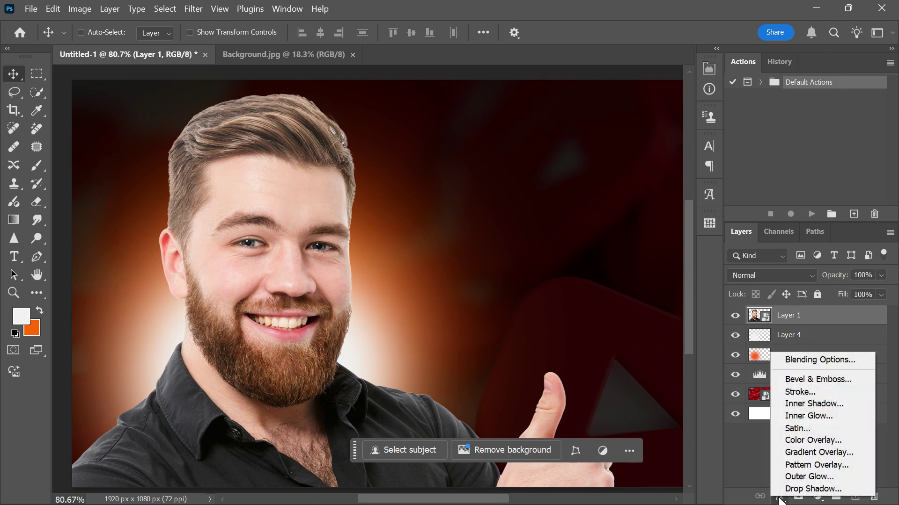
{"action": "left_click", "coordinate": [798, 416]}
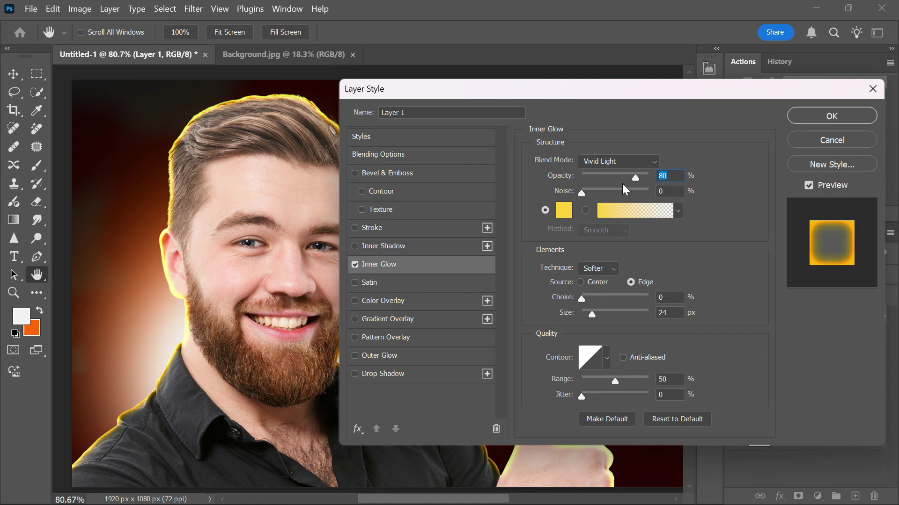
{"action": "left_click_drag", "start_coordinate": [569, 94], "coordinate": [598, 95]}
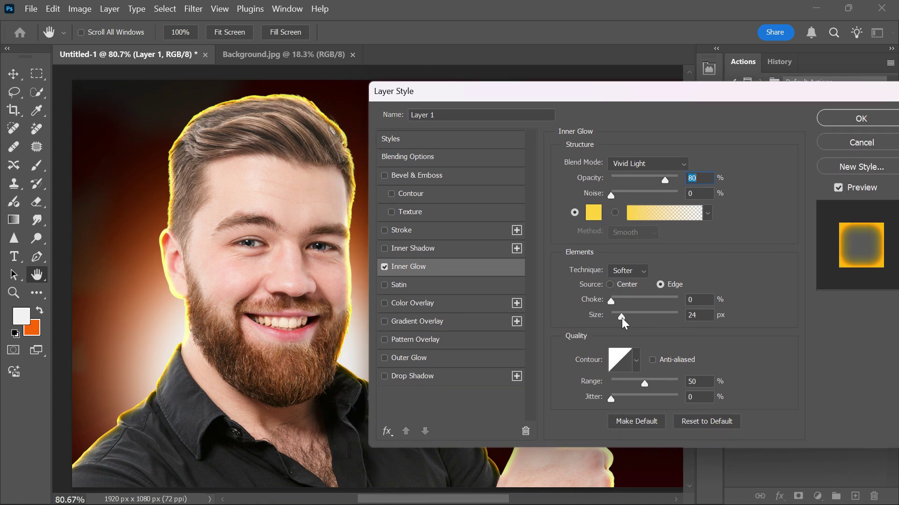
{"action": "left_click_drag", "start_coordinate": [622, 319], "coordinate": [621, 318]}
{"action": "left_click", "coordinate": [843, 120]}
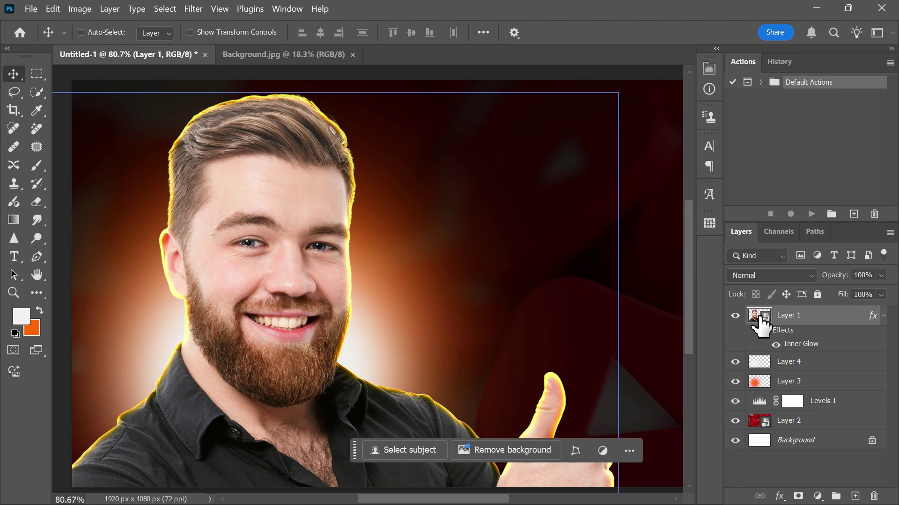
Step: Add a new layer above Layer 1 and load the man's outline from Layer 1 as a selection
{"action": "left_click", "coordinate": [855, 497]}
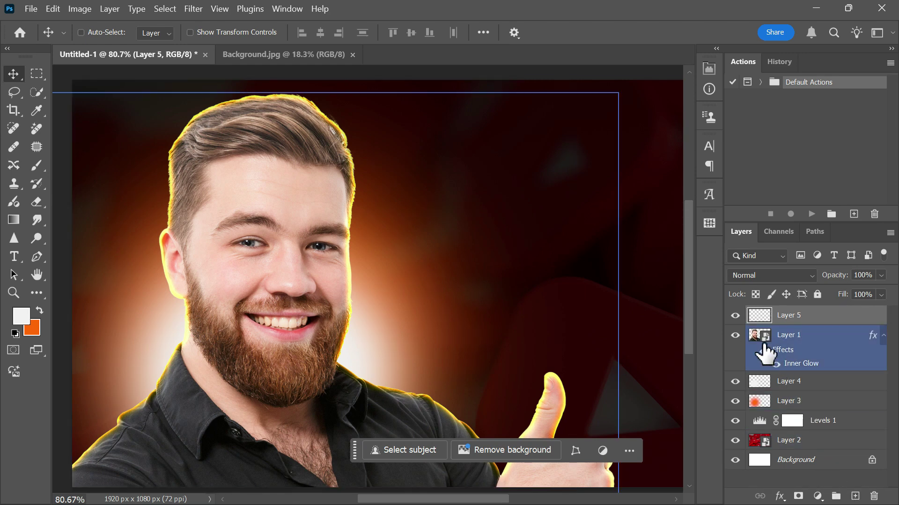
{"action": "key", "text": "ctrl"}
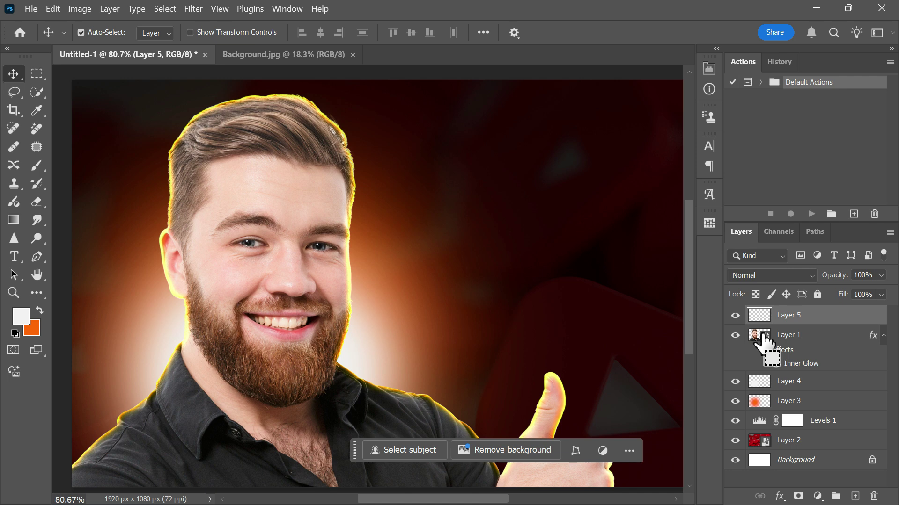
{"action": "left_click", "coordinate": [762, 338], "text": "ctrl"}
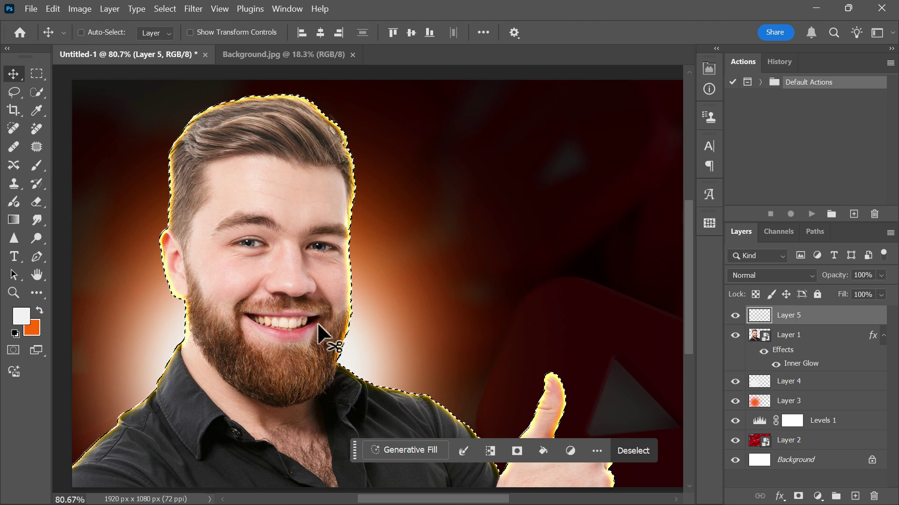
Step: Stroke the selection on Layer 5 with a 10 px inside line in orange ff8a00 at 100% opacity
{"action": "key", "text": "l"}
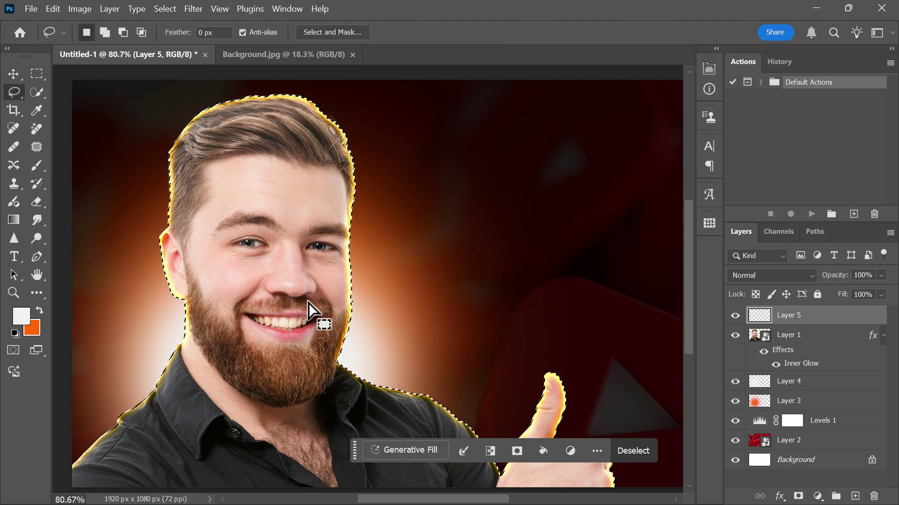
{"action": "right_click", "coordinate": [308, 302]}
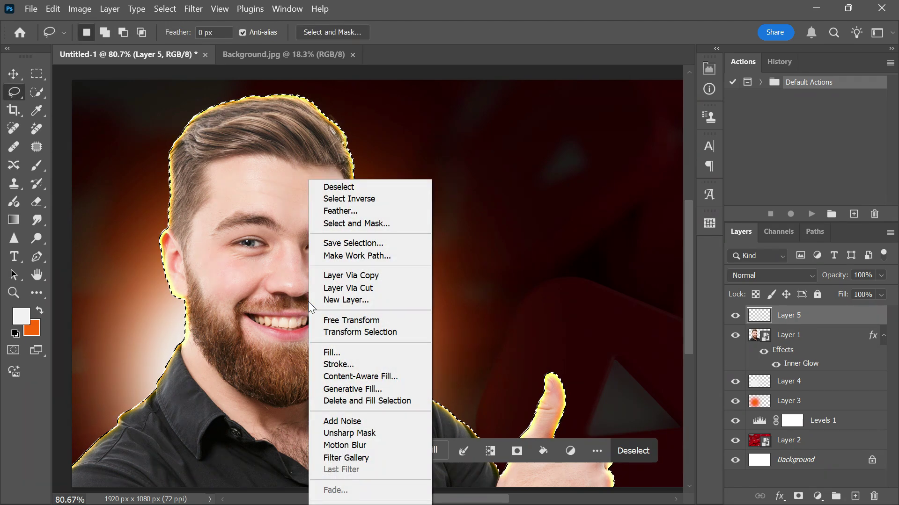
{"action": "left_click", "coordinate": [345, 364]}
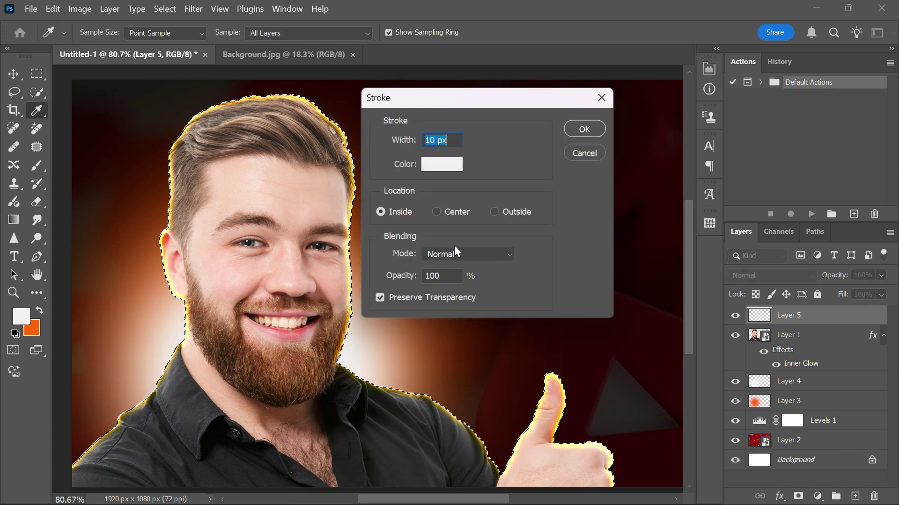
{"action": "left_click", "coordinate": [441, 164]}
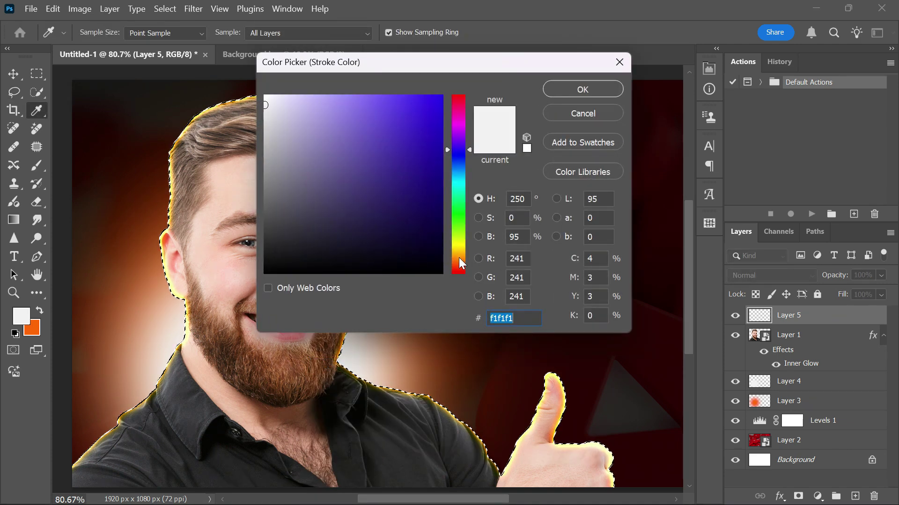
{"action": "left_click", "coordinate": [460, 258]}
{"action": "left_click_drag", "start_coordinate": [415, 126], "coordinate": [442, 95]}
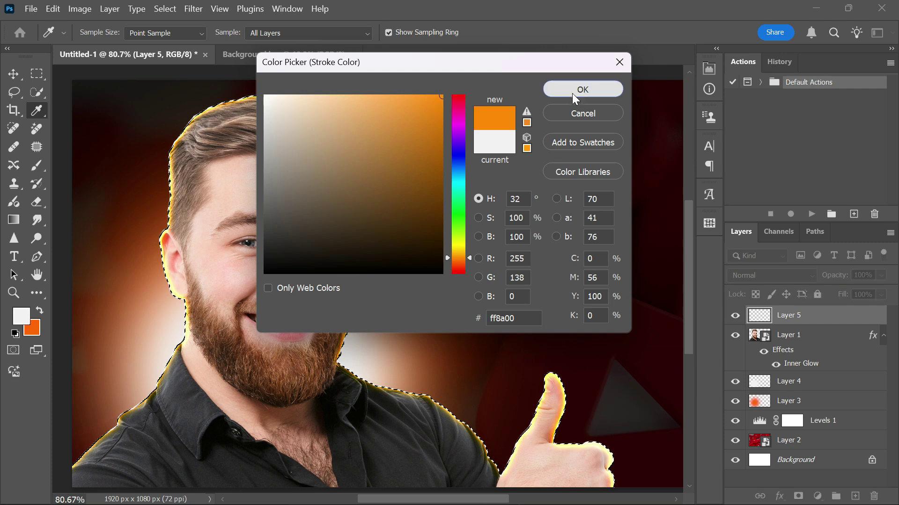
{"action": "left_click", "coordinate": [575, 94]}
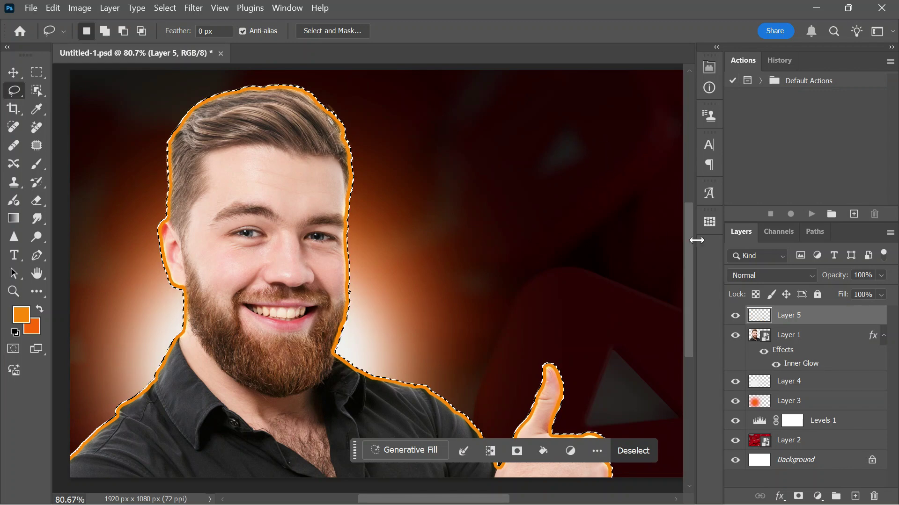
Step: Set Layer 5 to Vivid Light blending at 70% opacity and hide Layer 1's effects
{"action": "left_click", "coordinate": [749, 276]}
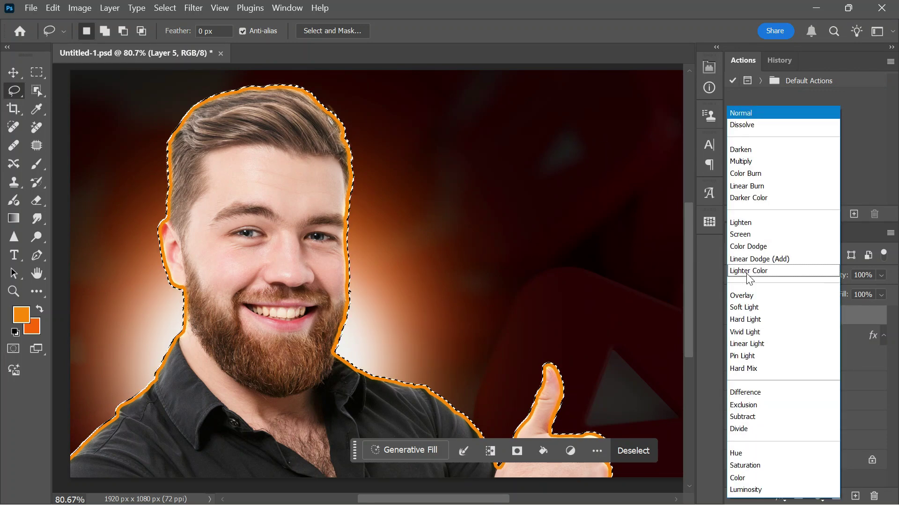
{"action": "left_click", "coordinate": [756, 331]}
{"action": "left_click", "coordinate": [863, 276]}
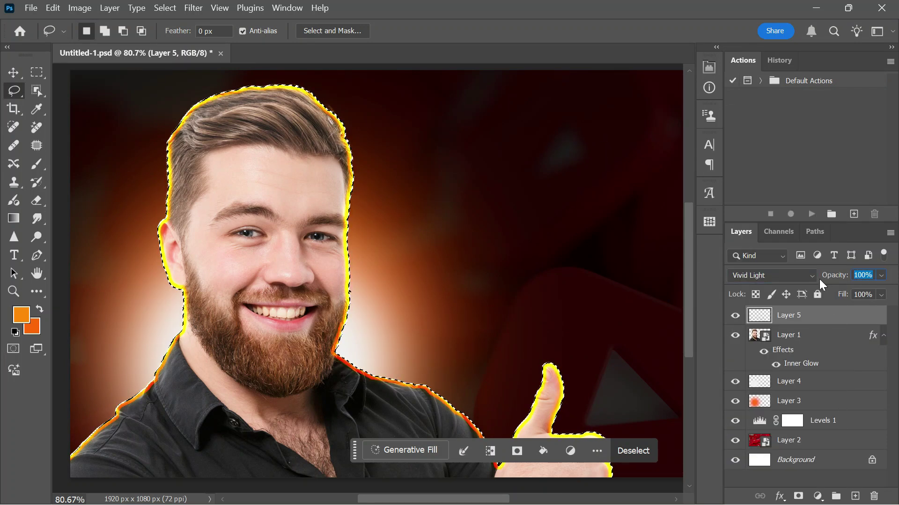
{"action": "type", "text": "70"}
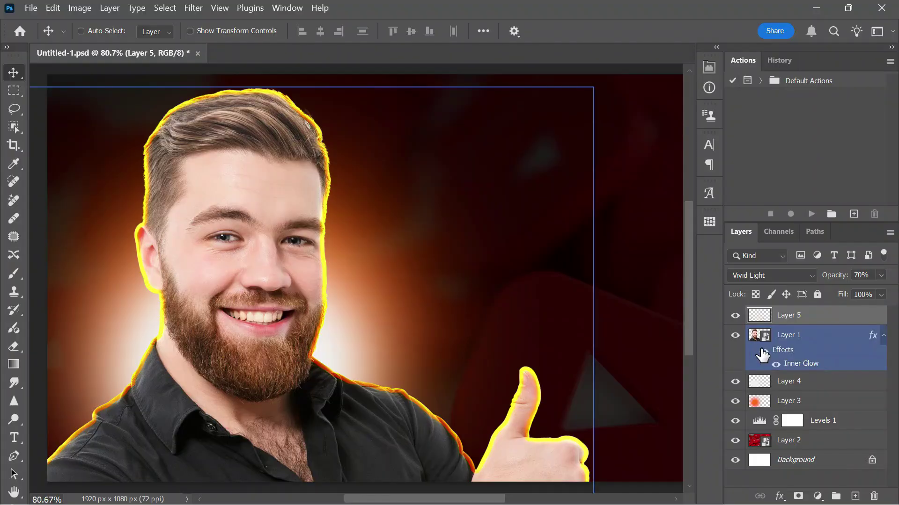
{"action": "left_click", "coordinate": [762, 350]}
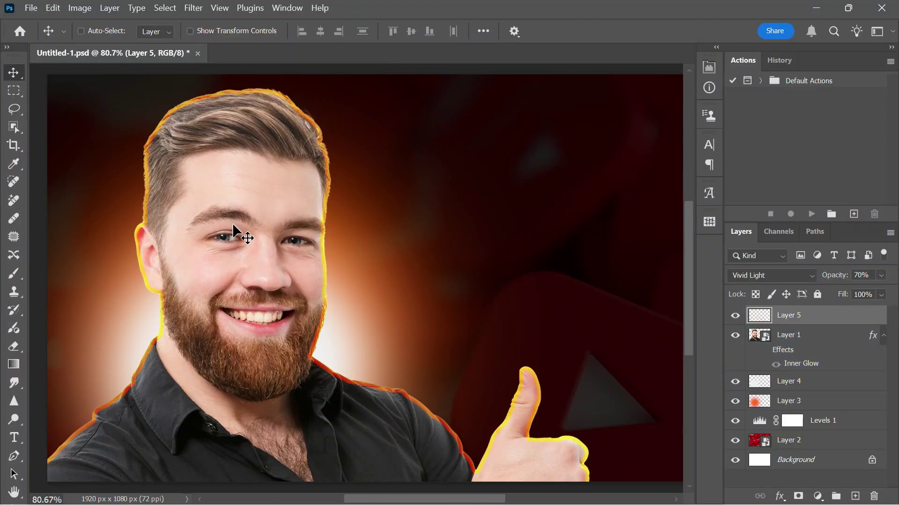
Step: Erase the orange outline on Layer 5 around the man's ear, lower face, neck and raised thumb and hand
{"action": "key", "text": "e"}
{"action": "mouse_move", "coordinate": [130, 241]}
{"action": "left_mouse_down"}
{"action": "mouse_move", "coordinate": [176, 331]}
{"action": "mouse_move", "coordinate": [319, 288]}
{"action": "mouse_move", "coordinate": [305, 247]}
{"action": "mouse_move", "coordinate": [326, 237]}
{"action": "mouse_move", "coordinate": [332, 284]}
{"action": "mouse_move", "coordinate": [296, 355]}
{"action": "mouse_move", "coordinate": [402, 410]}
{"action": "left_mouse_up"}
{"action": "mouse_move", "coordinate": [456, 453]}
{"action": "left_mouse_down"}
{"action": "mouse_move", "coordinate": [486, 477]}
{"action": "mouse_move", "coordinate": [524, 397]}
{"action": "mouse_move", "coordinate": [533, 402]}
{"action": "mouse_move", "coordinate": [542, 392]}
{"action": "mouse_move", "coordinate": [570, 448]}
{"action": "mouse_move", "coordinate": [602, 453]}
{"action": "left_mouse_up"}
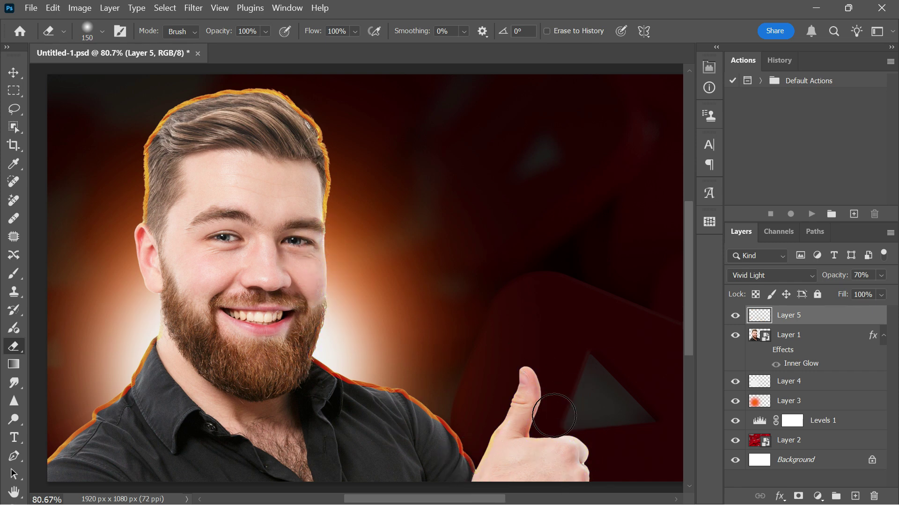
{"action": "left_click_drag", "start_coordinate": [552, 416], "coordinate": [564, 435]}
{"action": "left_click_drag", "start_coordinate": [164, 335], "coordinate": [181, 313]}
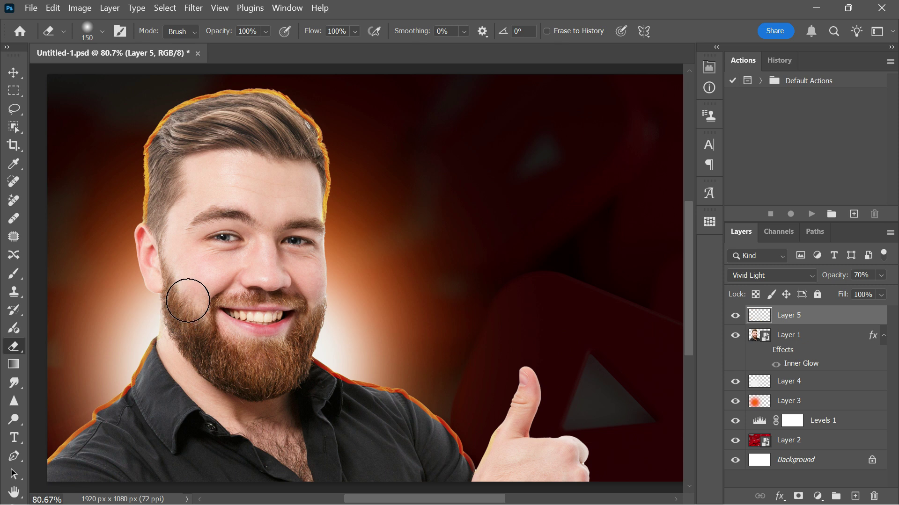
Step: Smudge the orange outline along the man's hair into strands with a 20 px Smudge brush at 50% strength
{"action": "left_click", "coordinate": [15, 386]}
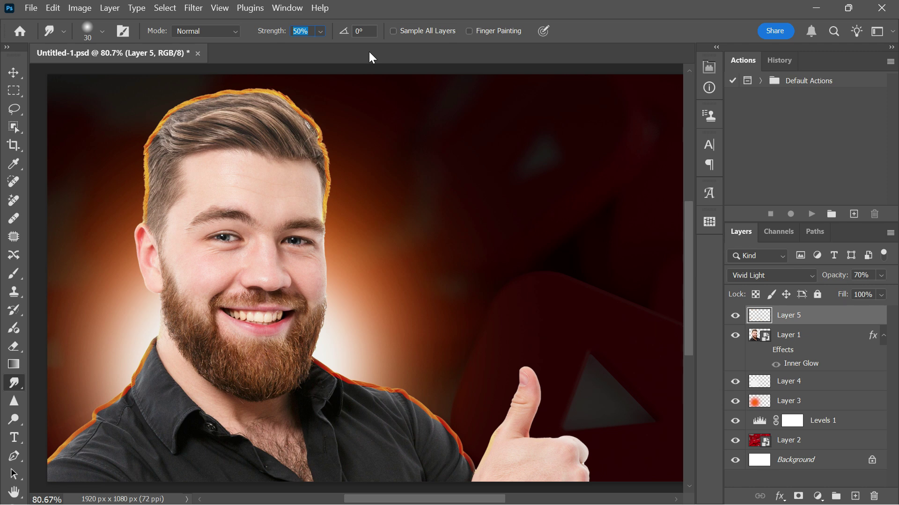
{"action": "scroll", "coordinate": [290, 128], "scroll_direction": "up", "scroll_amount": 3}
{"action": "left_click_drag", "start_coordinate": [291, 129], "coordinate": [445, 183]}
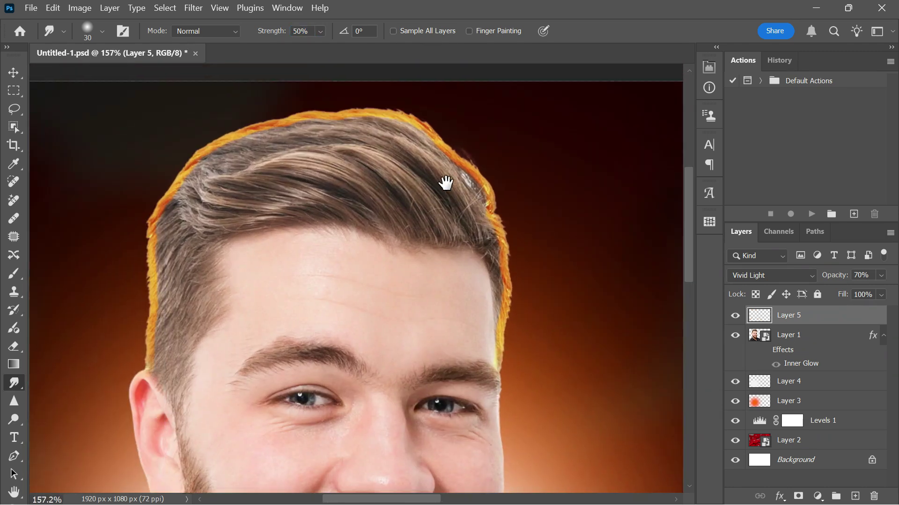
{"action": "key", "text": "bracketleft"}
{"action": "mouse_move", "coordinate": [394, 118]}
{"action": "left_mouse_down"}
{"action": "mouse_move", "coordinate": [323, 118]}
{"action": "mouse_move", "coordinate": [145, 198]}
{"action": "mouse_move", "coordinate": [150, 339]}
{"action": "left_mouse_up"}
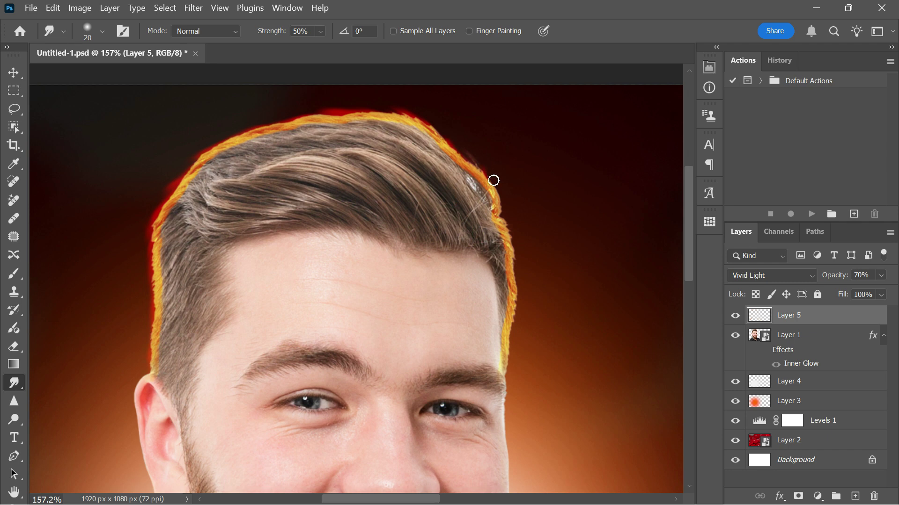
Step: Smudge the orange outline along the man's shirt collar and both shoulders to blend it into the fabric
{"action": "scroll", "coordinate": [481, 200], "scroll_direction": "down", "scroll_amount": 2}
{"action": "scroll", "coordinate": [432, 254], "scroll_direction": "down", "scroll_amount": 3}
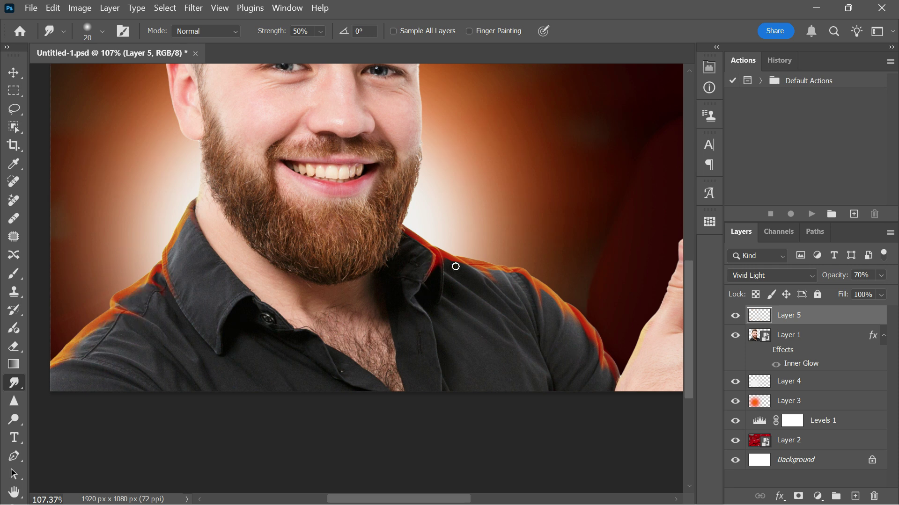
{"action": "left_click_drag", "start_coordinate": [569, 203], "coordinate": [590, 288]}
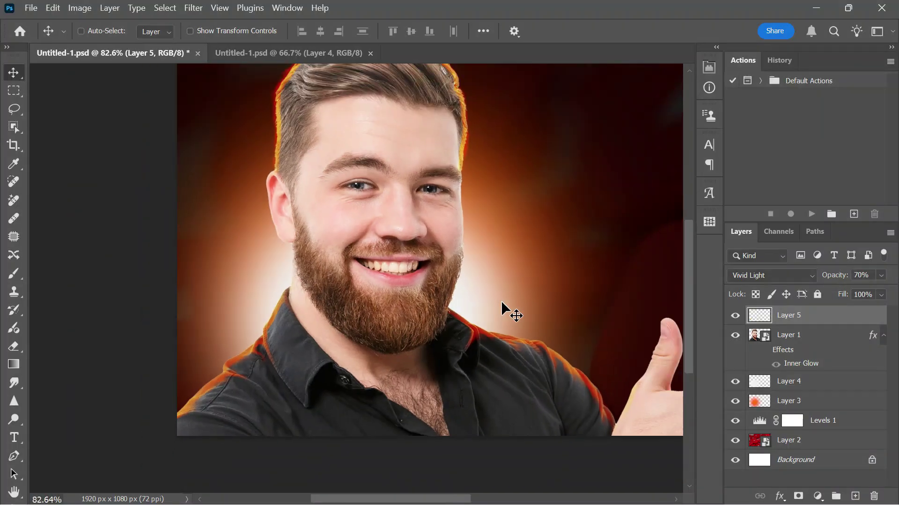
Step: Add an orange THUMBNAIL text in Helsinki Regular at 56 pt over the dark background beside the man's face
{"action": "left_click_drag", "start_coordinate": [500, 300], "coordinate": [417, 321]}
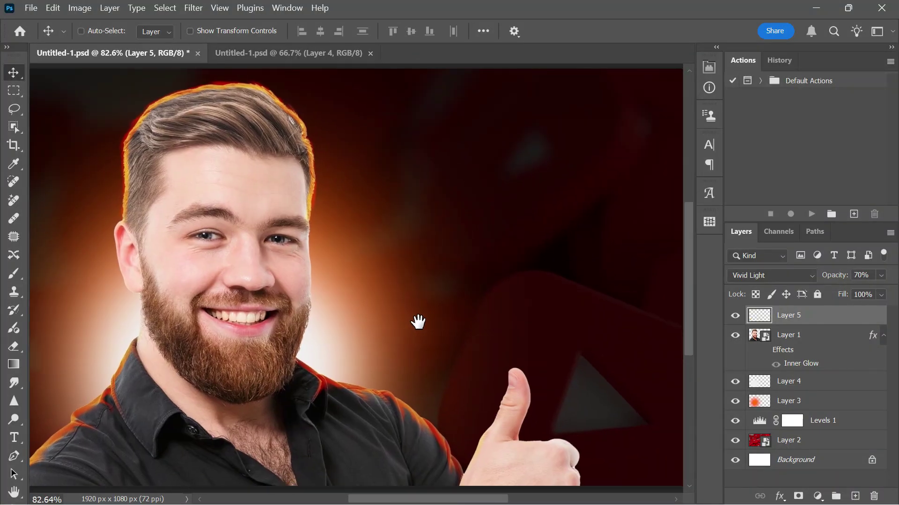
{"action": "scroll", "coordinate": [445, 328], "scroll_direction": "up", "scroll_amount": 1}
{"action": "scroll", "coordinate": [473, 317], "scroll_direction": "down", "scroll_amount": 2}
{"action": "left_click_drag", "start_coordinate": [473, 317], "coordinate": [447, 296]}
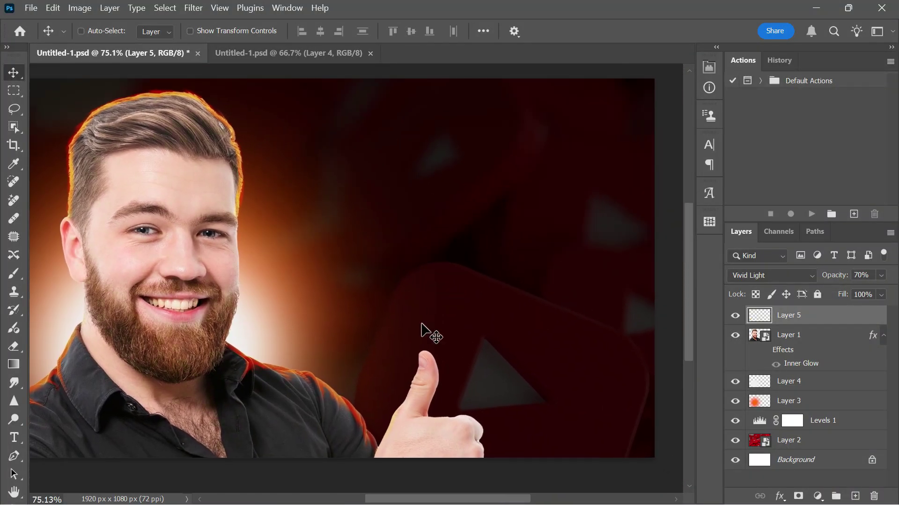
{"action": "key", "text": "t"}
{"action": "left_click", "coordinate": [381, 285]}
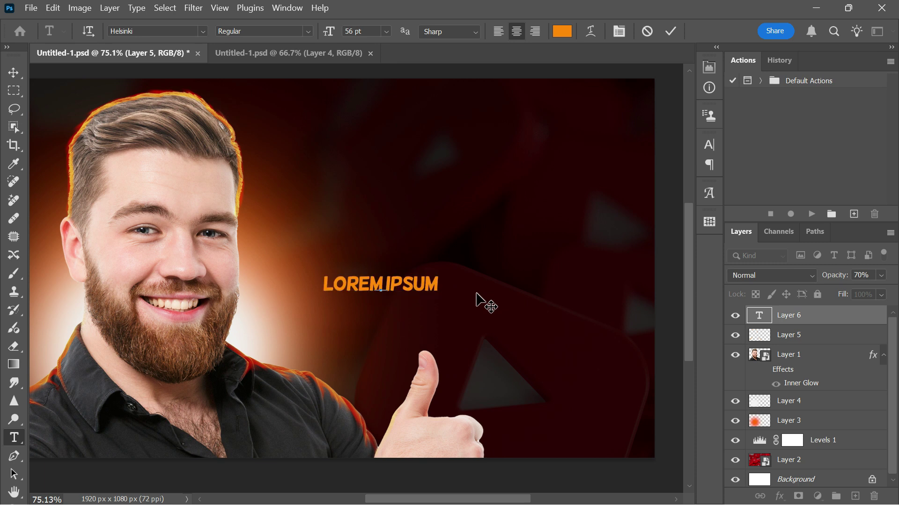
{"action": "type", "text": "THUMBNAIL"}
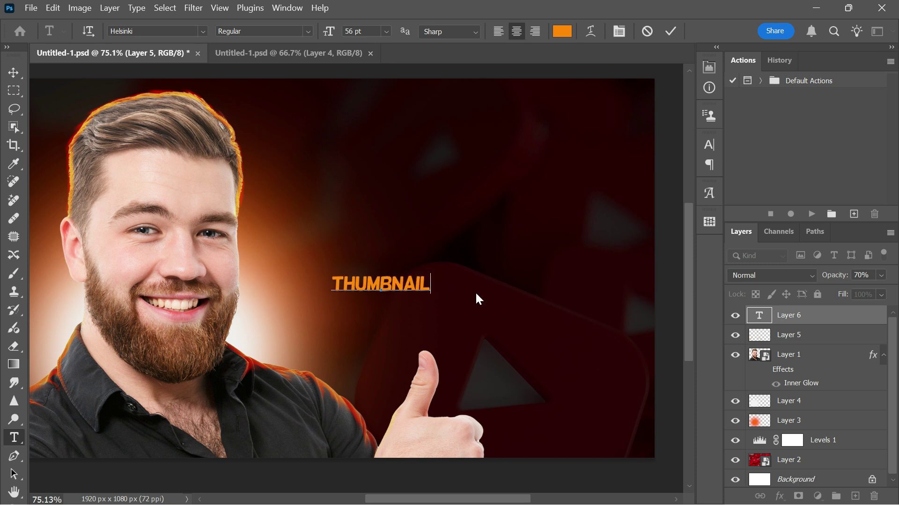
{"action": "left_click", "coordinate": [13, 72]}
{"action": "left_click", "coordinate": [708, 147]}
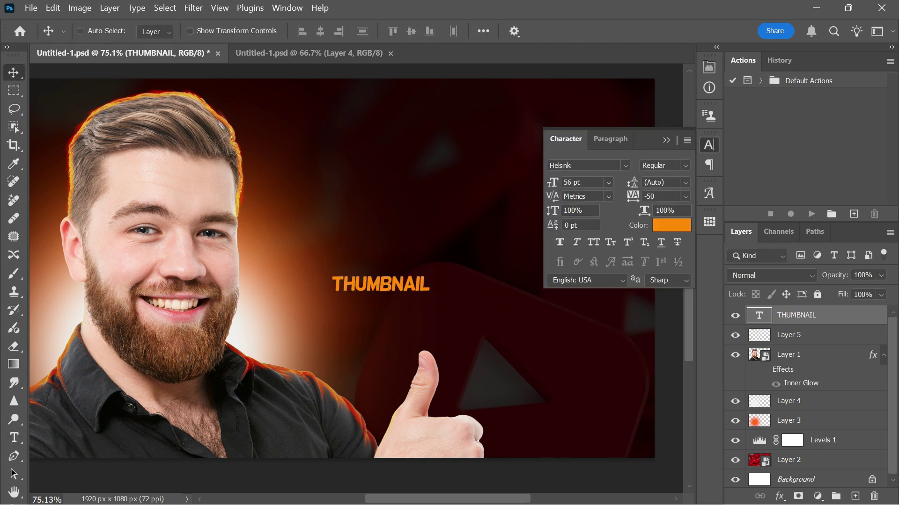
{"action": "left_click", "coordinate": [666, 140]}
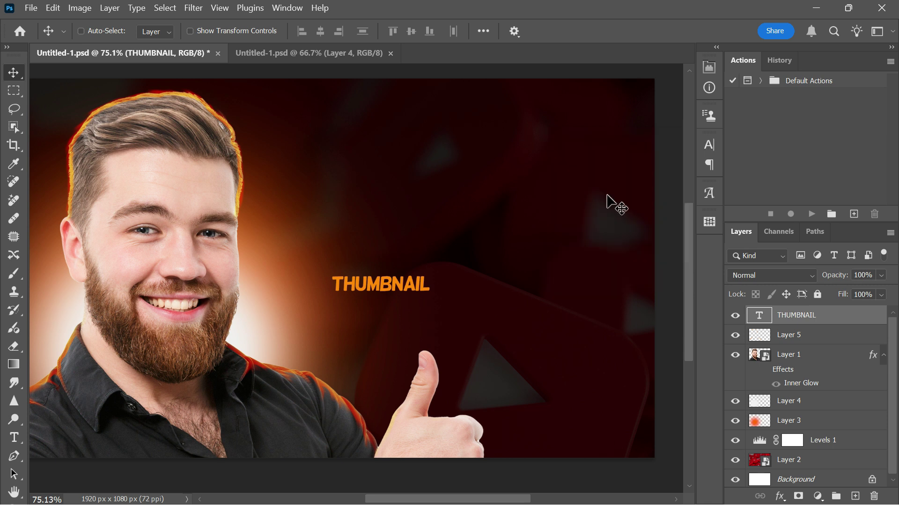
Step: Enlarge the THUMBNAIL text and position it in the dark area just above the raised thumb
{"action": "key", "text": "ctrl+t"}
{"action": "left_click_drag", "start_coordinate": [428, 270], "coordinate": [585, 241]}
{"action": "left_click_drag", "start_coordinate": [530, 277], "coordinate": [542, 318]}
{"action": "key", "text": "Return"}
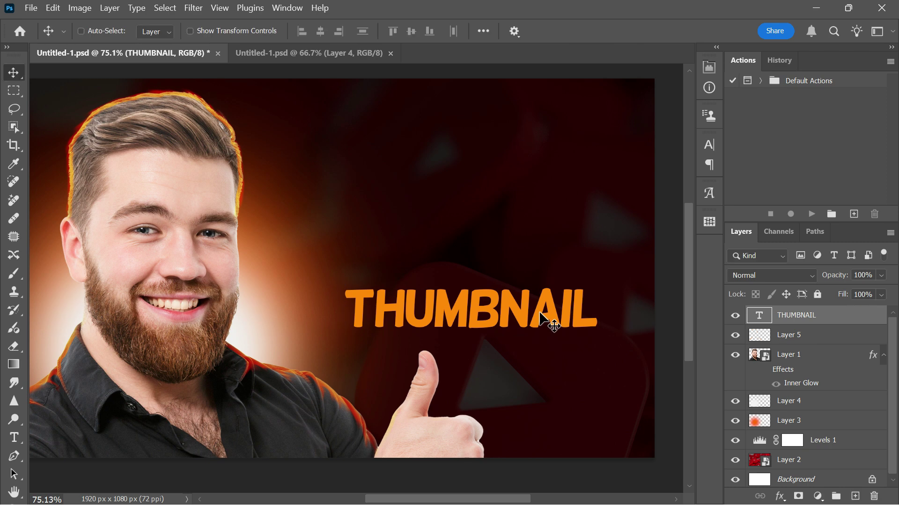
Step: Give the THUMBNAIL text an Outer Bevel with 1000% depth, 13 px size, -138° angle and 5° altitude, plus a 7 px outside stroke
{"action": "left_click", "coordinate": [783, 496]}
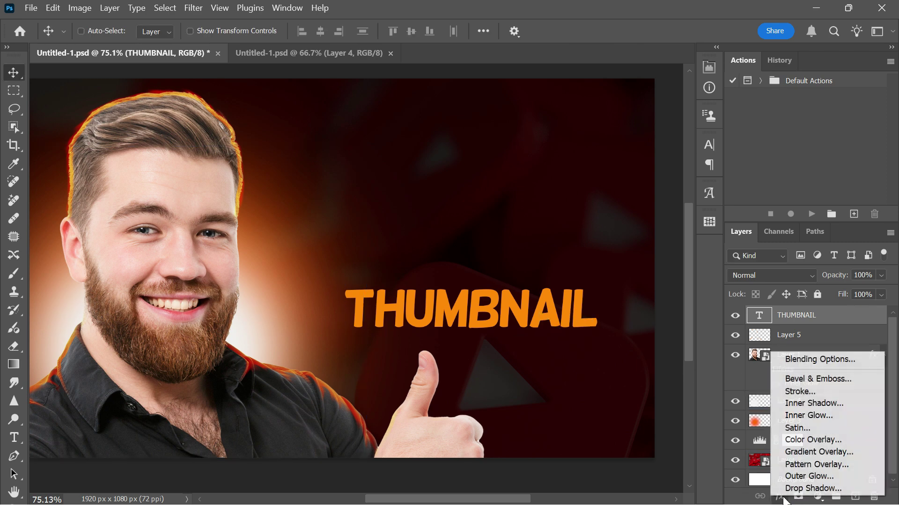
{"action": "left_click", "coordinate": [786, 379]}
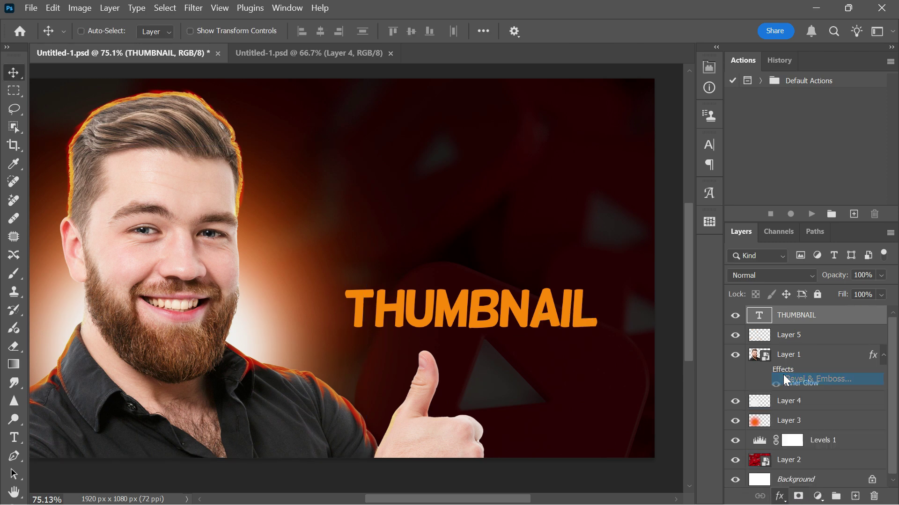
{"action": "left_click_drag", "start_coordinate": [297, 196], "coordinate": [10, 173]}
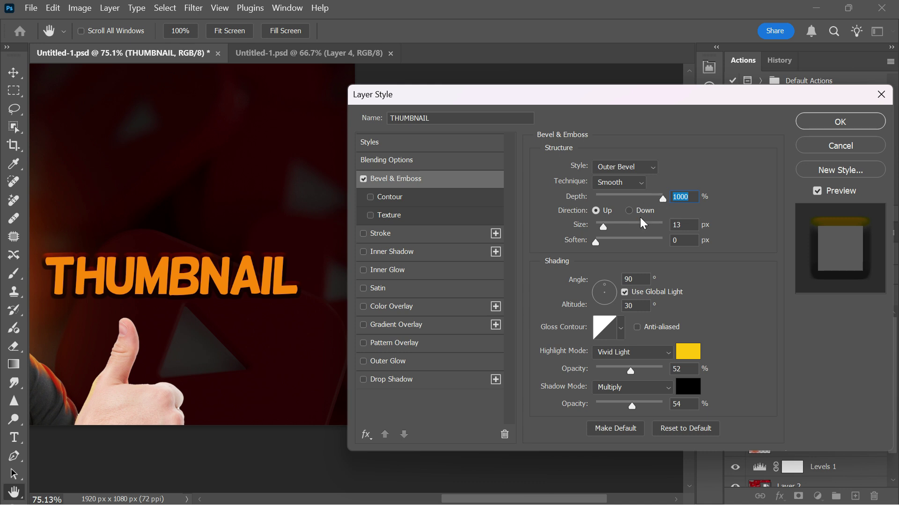
{"action": "left_click_drag", "start_coordinate": [608, 227], "coordinate": [603, 230]}
{"action": "left_click_drag", "start_coordinate": [607, 291], "coordinate": [596, 300]}
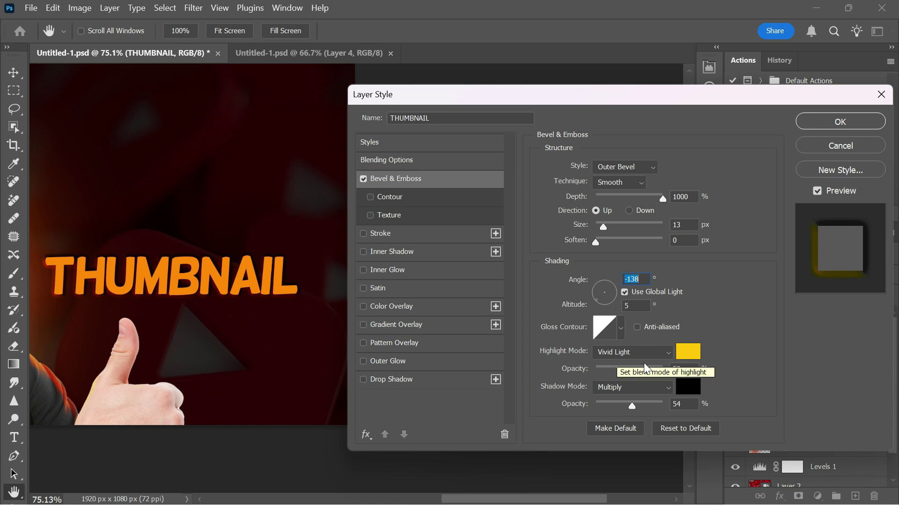
{"action": "left_click", "coordinate": [384, 234]}
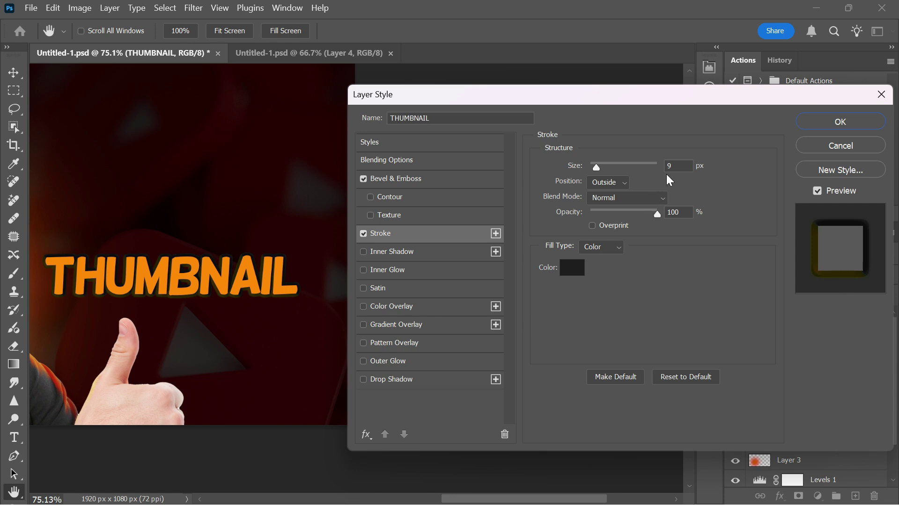
{"action": "left_click", "coordinate": [595, 167]}
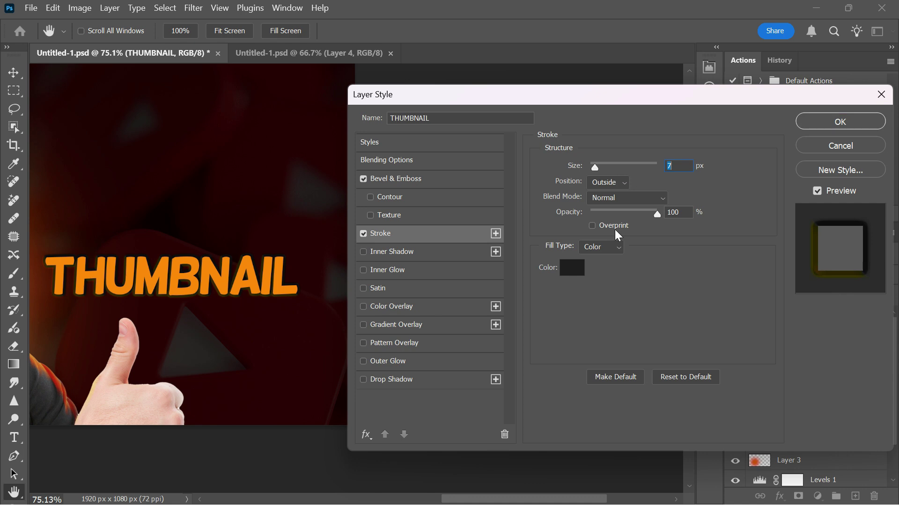
Step: Add an orange Multiply Satin effect to the THUMBNAIL text with 46% opacity, 29° angle and 30 px distance, fine-tuning its contour and size
{"action": "left_click", "coordinate": [384, 288]}
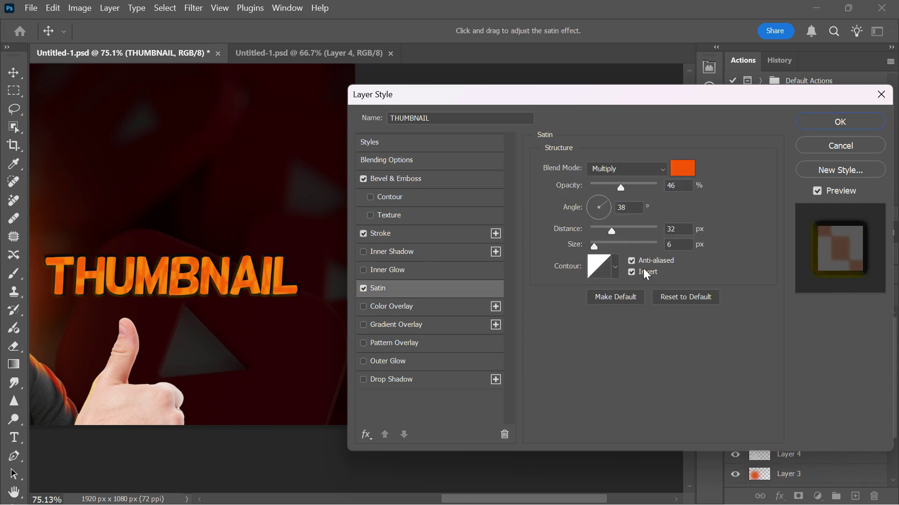
{"action": "mouse_move", "coordinate": [612, 231]}
{"action": "left_mouse_down"}
{"action": "mouse_move", "coordinate": [644, 237]}
{"action": "mouse_move", "coordinate": [623, 241]}
{"action": "left_mouse_up"}
{"action": "mouse_move", "coordinate": [116, 281]}
{"action": "left_mouse_down"}
{"action": "mouse_move", "coordinate": [111, 303]}
{"action": "mouse_move", "coordinate": [116, 288]}
{"action": "left_mouse_up"}
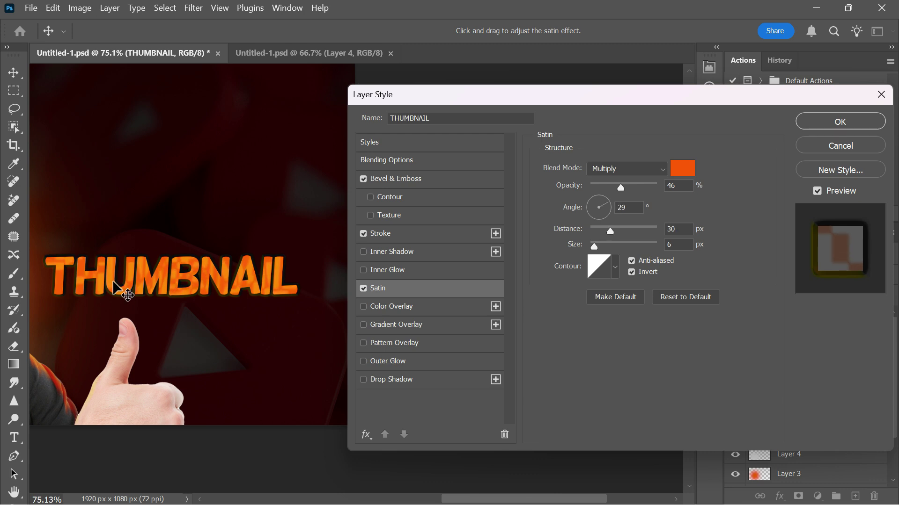
{"action": "left_click", "coordinate": [612, 267]}
{"action": "left_click_drag", "start_coordinate": [599, 250], "coordinate": [598, 248]}
{"action": "left_click", "coordinate": [838, 122]}
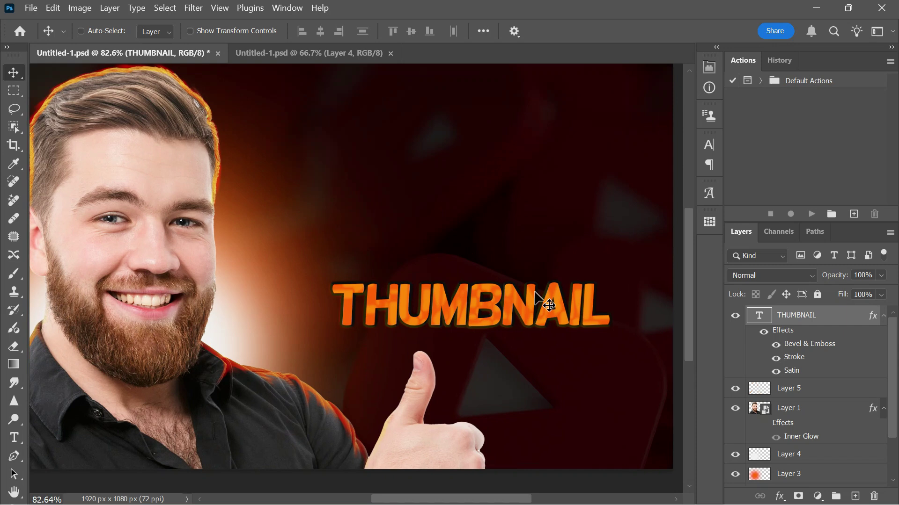
Step: Duplicate the THUMBNAIL text layer and place the copy directly above the original text
{"action": "scroll", "coordinate": [536, 300], "scroll_direction": "up", "scroll_amount": 2}
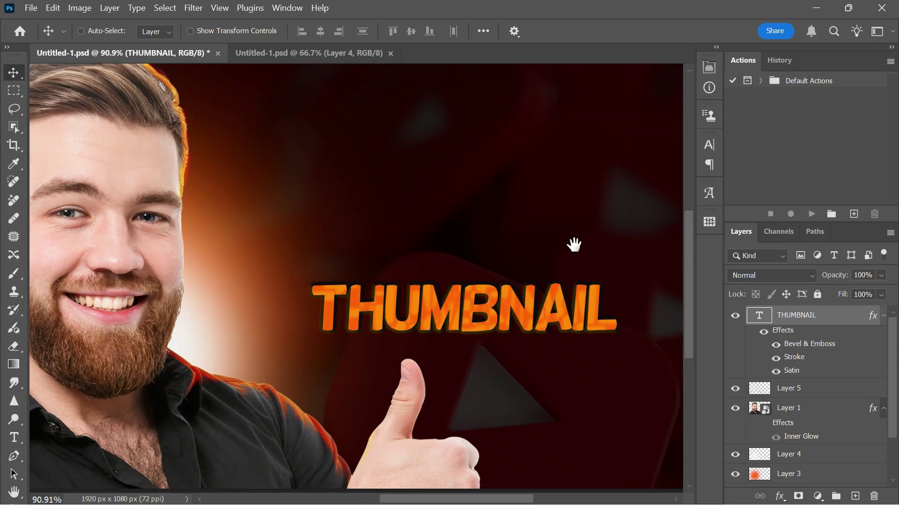
{"action": "scroll", "coordinate": [572, 243], "scroll_direction": "down", "scroll_amount": 1}
{"action": "left_click_drag", "start_coordinate": [824, 315], "coordinate": [855, 495]}
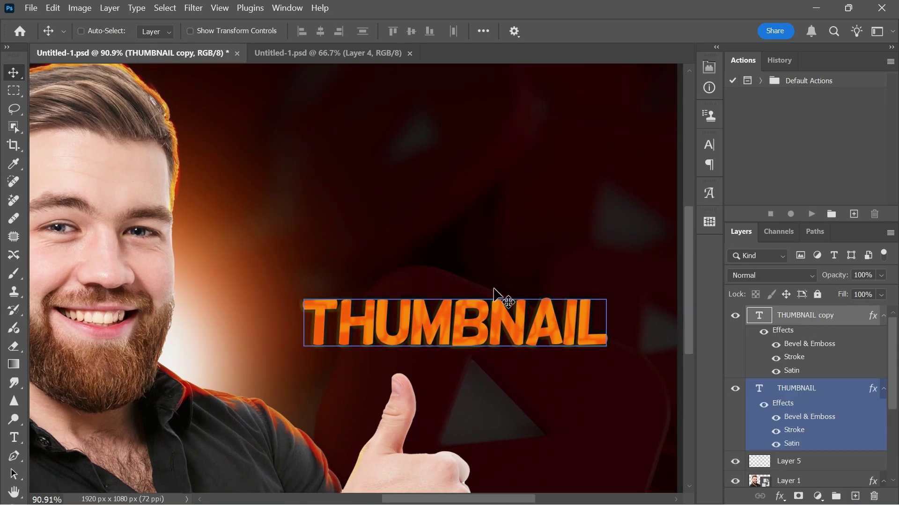
{"action": "left_click_drag", "start_coordinate": [501, 341], "coordinate": [496, 277]}
Step: Replace the wording of the upper text copy with EYE-CATCHING
{"action": "double_click", "coordinate": [449, 249]}
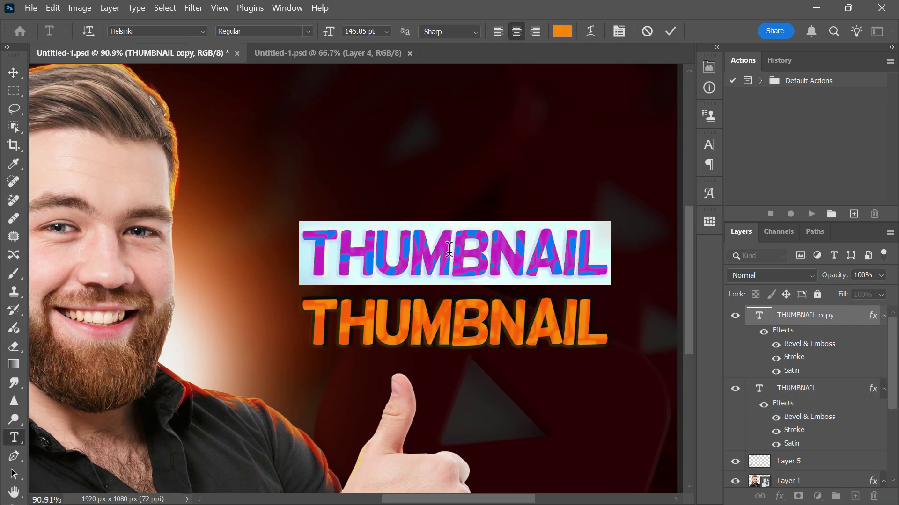
{"action": "type", "text": "EYE-CAT"}
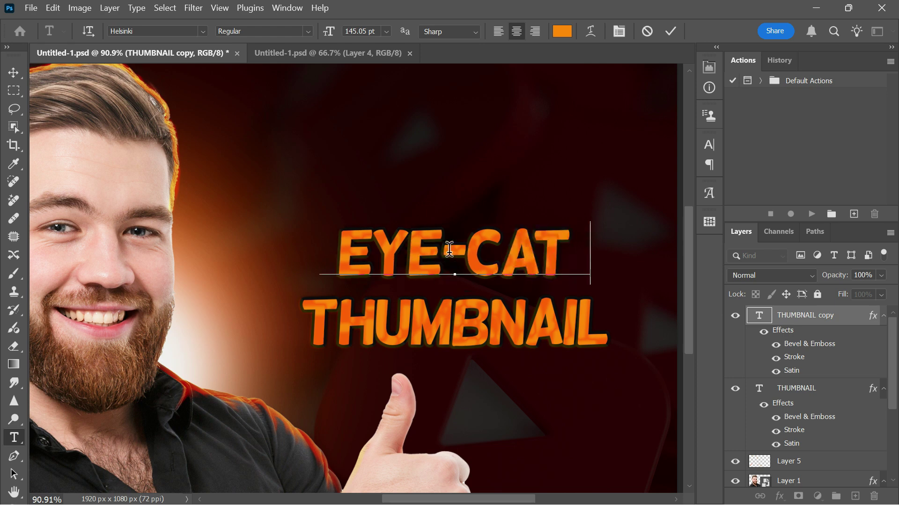
{"action": "type", "text": "CHING"}
{"action": "left_click", "coordinate": [14, 73]}
Step: Scale the EYE-CATCHING text down to about 65% and seat it centred just above THUMBNAIL
{"action": "key", "text": "ctrl+t"}
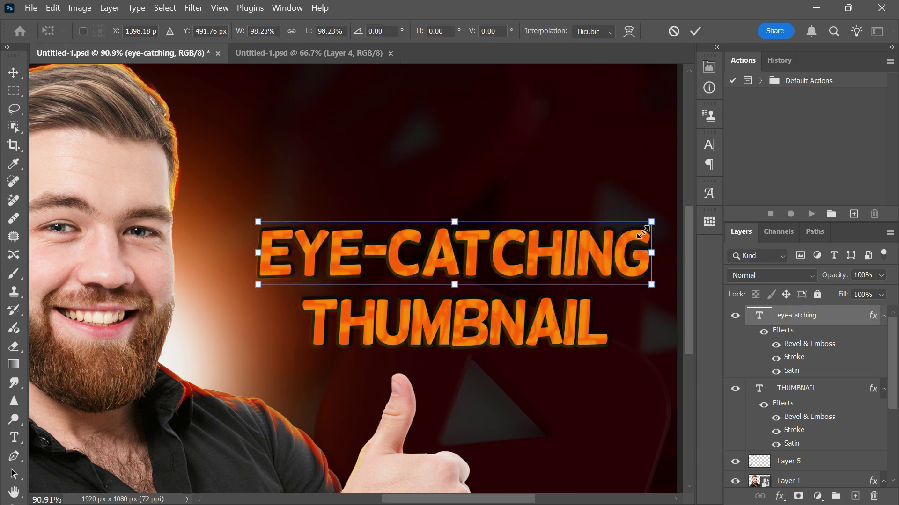
{"action": "left_click_drag", "start_coordinate": [643, 232], "coordinate": [559, 285]}
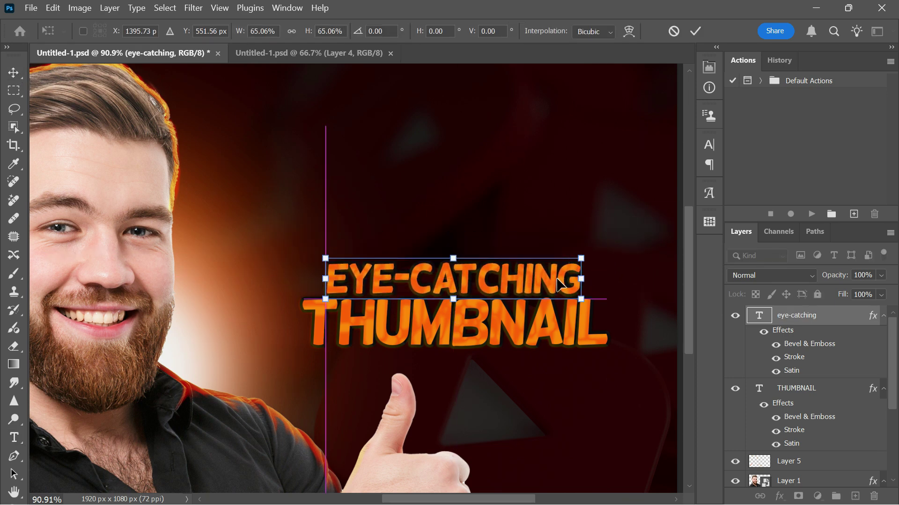
{"action": "key", "text": "Return"}
Step: Change the text color of EYE-CATCHING to white
{"action": "left_click", "coordinate": [709, 145]}
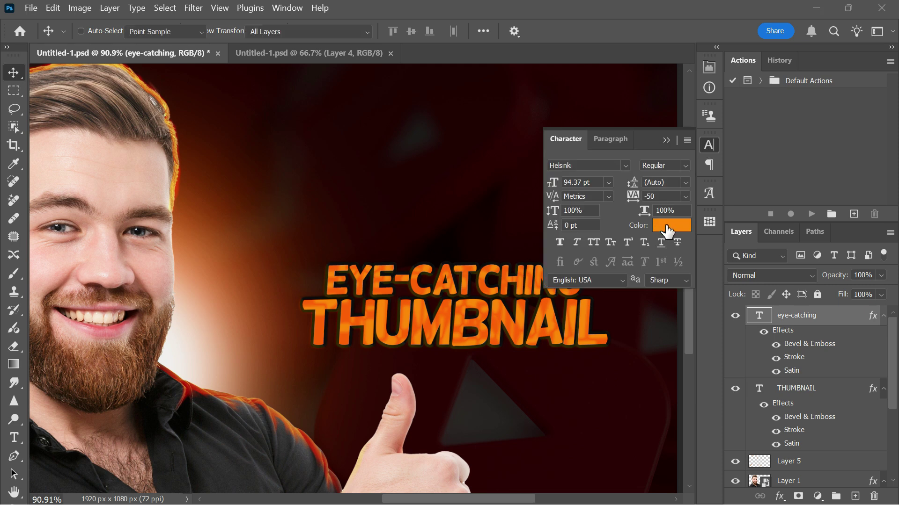
{"action": "left_click", "coordinate": [671, 225]}
{"action": "left_click", "coordinate": [282, 102]}
{"action": "left_click", "coordinate": [590, 85]}
{"action": "left_click", "coordinate": [666, 140]}
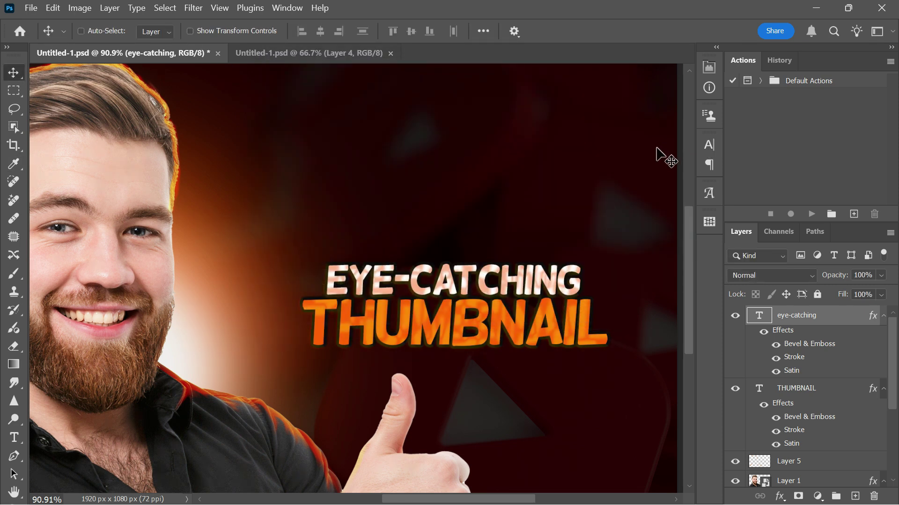
Step: Set the Satin effect on the EYE-CATCHING text to dark grey (3b3b3b) with a size of 18 px
{"action": "double_click", "coordinate": [791, 372]}
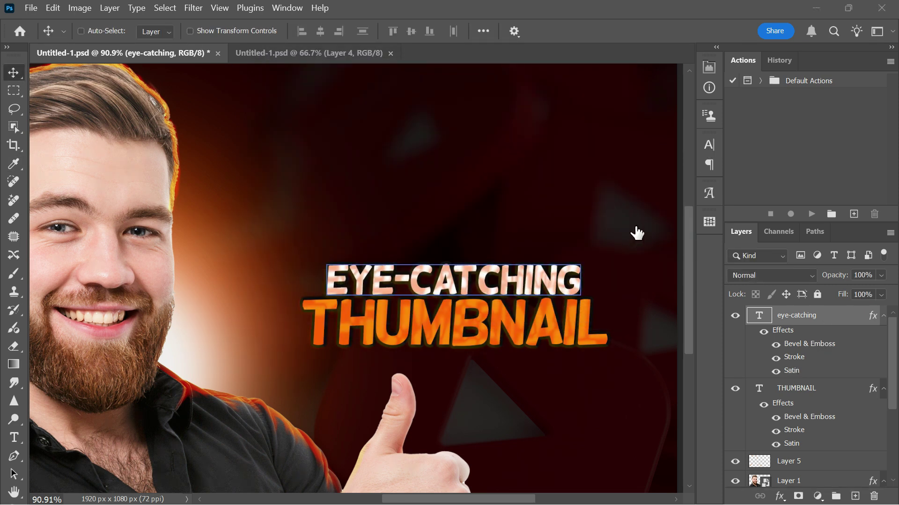
{"action": "left_click_drag", "start_coordinate": [570, 99], "coordinate": [712, 97]}
{"action": "left_click", "coordinate": [828, 176]}
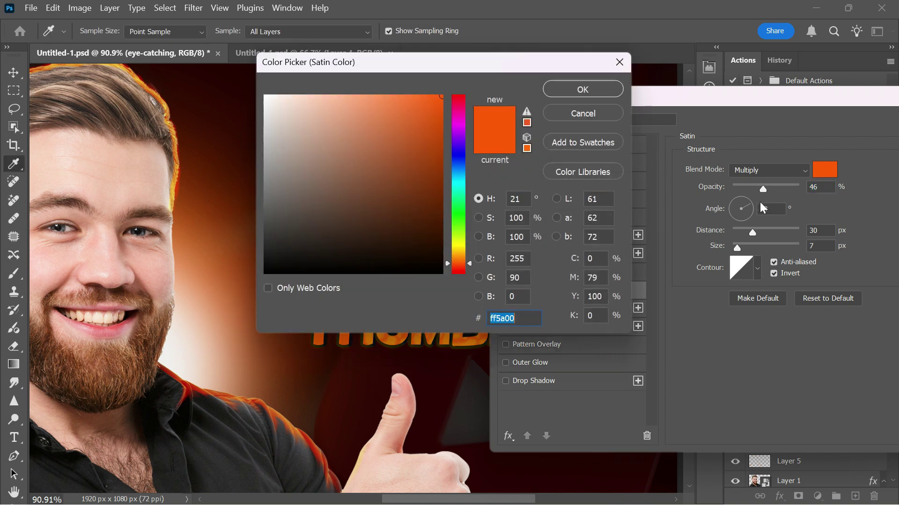
{"action": "left_click_drag", "start_coordinate": [370, 66], "coordinate": [641, 103]}
{"action": "left_click", "coordinate": [529, 255]}
{"action": "left_click_drag", "start_coordinate": [530, 256], "coordinate": [497, 276]}
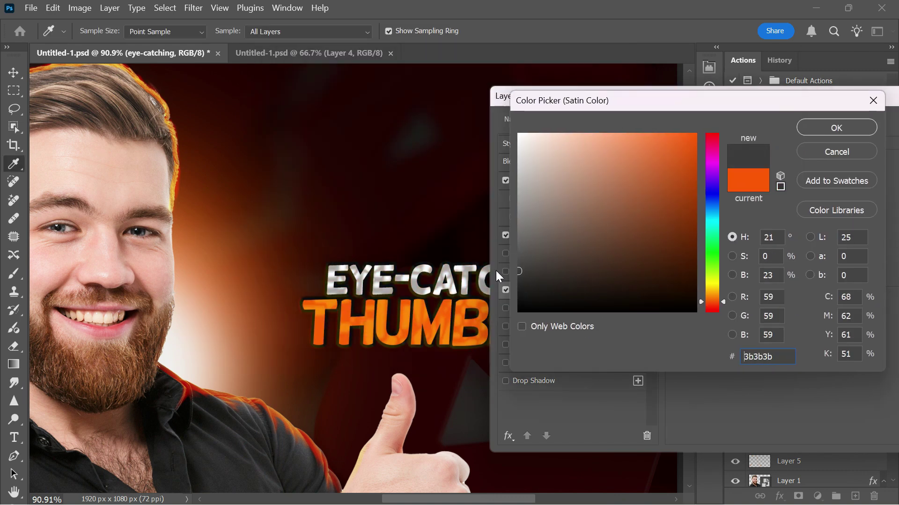
{"action": "key", "text": "Return"}
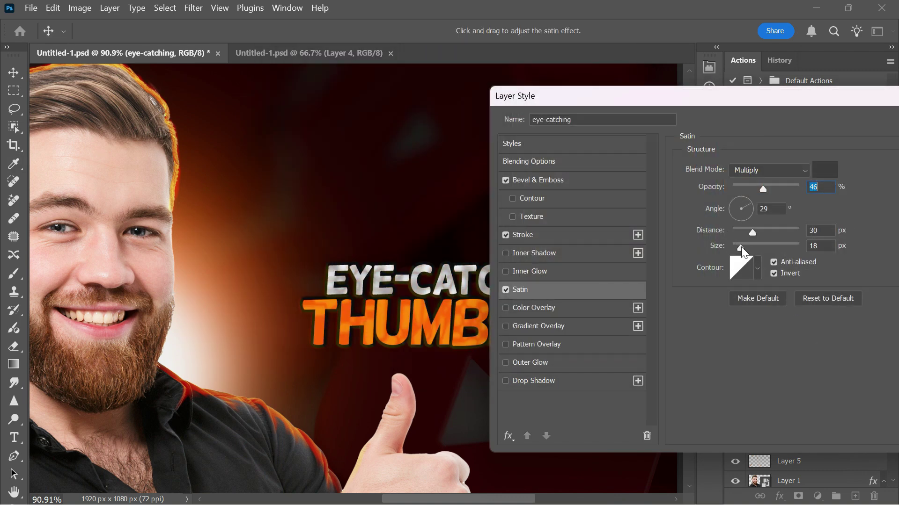
{"action": "left_click", "coordinate": [741, 248]}
{"action": "key", "text": "Return"}
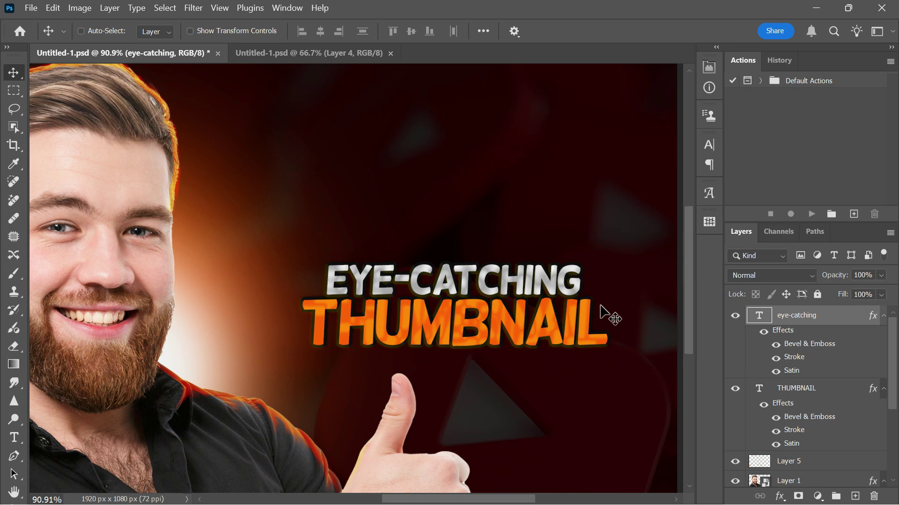
Step: Duplicate the EYE-CATCHING text layer, placing the copy just above the original, and reword it as CREATE
{"action": "left_click_drag", "start_coordinate": [843, 341], "coordinate": [854, 496]}
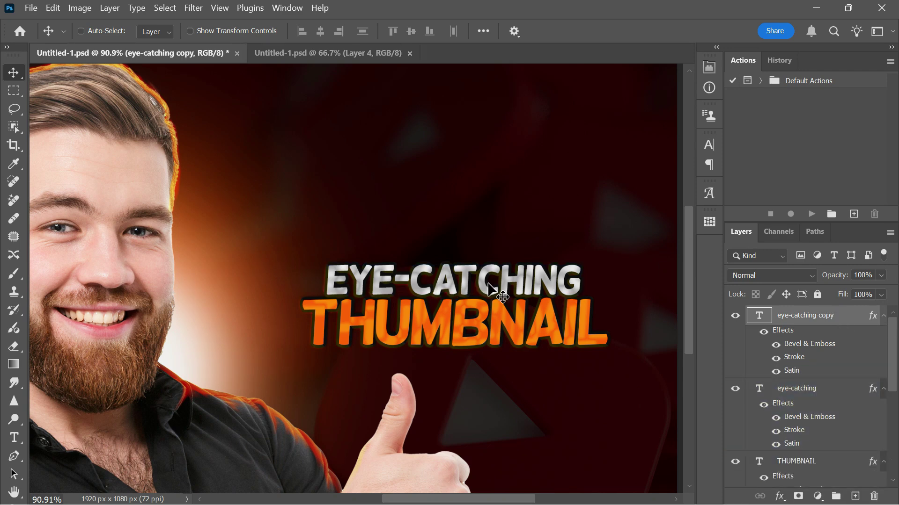
{"action": "left_click_drag", "start_coordinate": [491, 286], "coordinate": [494, 252]}
{"action": "double_click", "coordinate": [499, 255]}
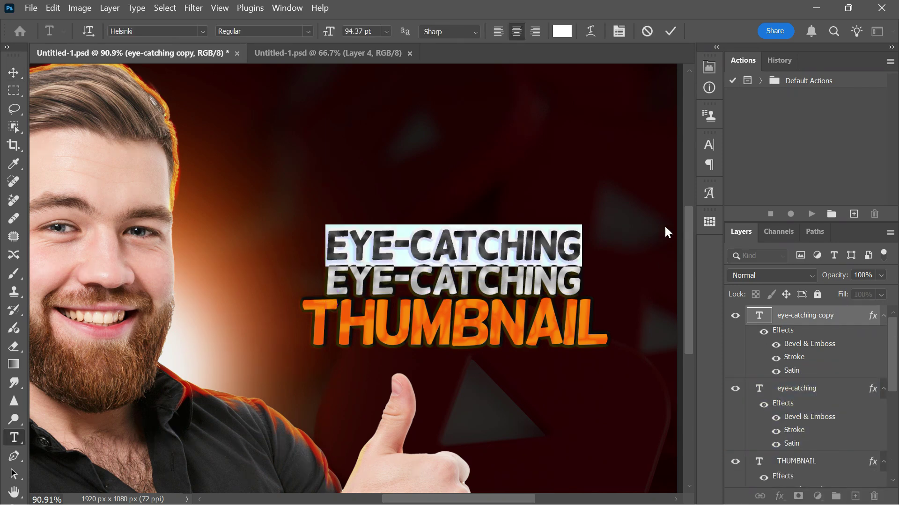
{"action": "type", "text": "CREATE"}
{"action": "key", "text": "ctrl+Return"}
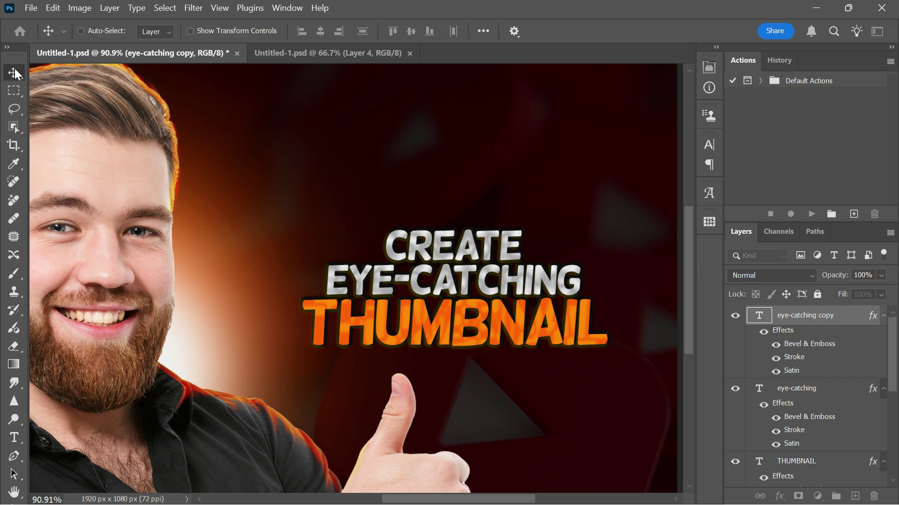
Step: Scale the CREATE text up to about 133% and seat it just above EYE-CATCHING
{"action": "key", "text": "ctrl+t"}
{"action": "left_click_drag", "start_coordinate": [530, 223], "coordinate": [552, 218]}
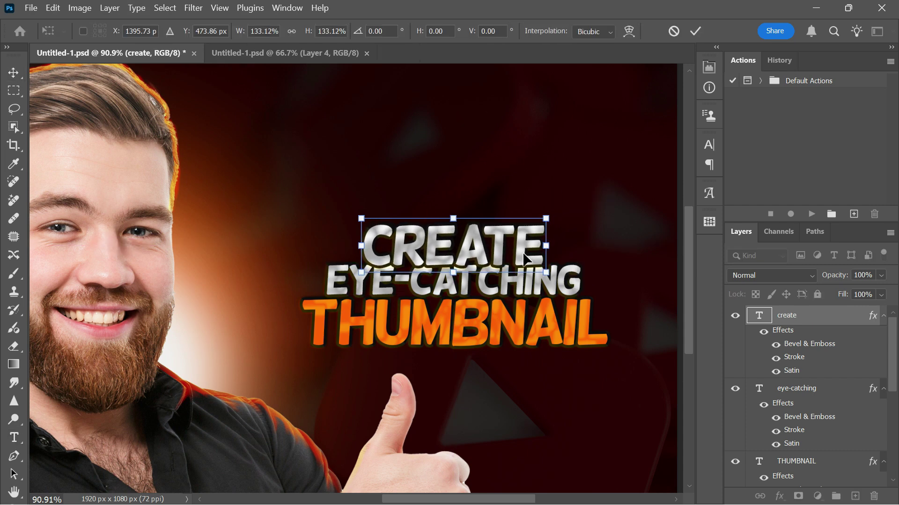
{"action": "left_click_drag", "start_coordinate": [522, 254], "coordinate": [522, 247]}
{"action": "key", "text": "Return"}
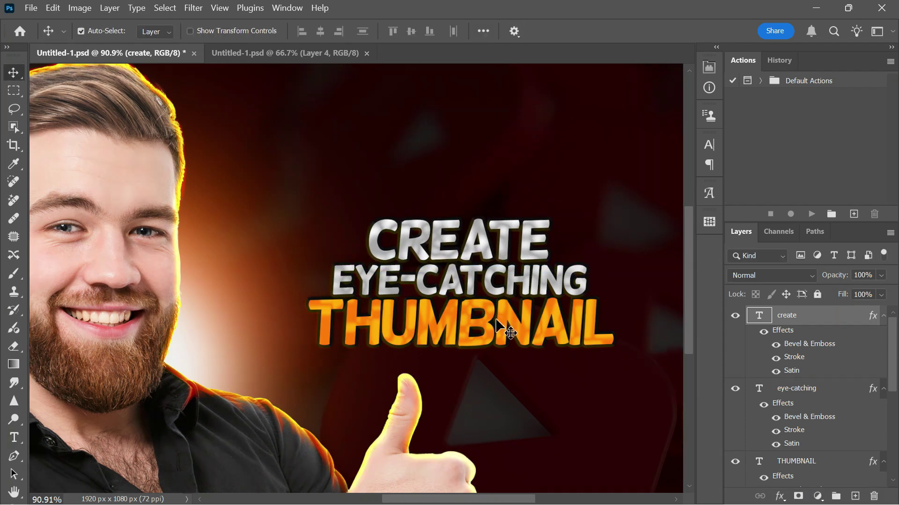
Step: Copy the Light effect layer from glare1.psd and paste it above the CREATE text layer in the thumbnail
{"action": "key", "text": "ctrl+o"}
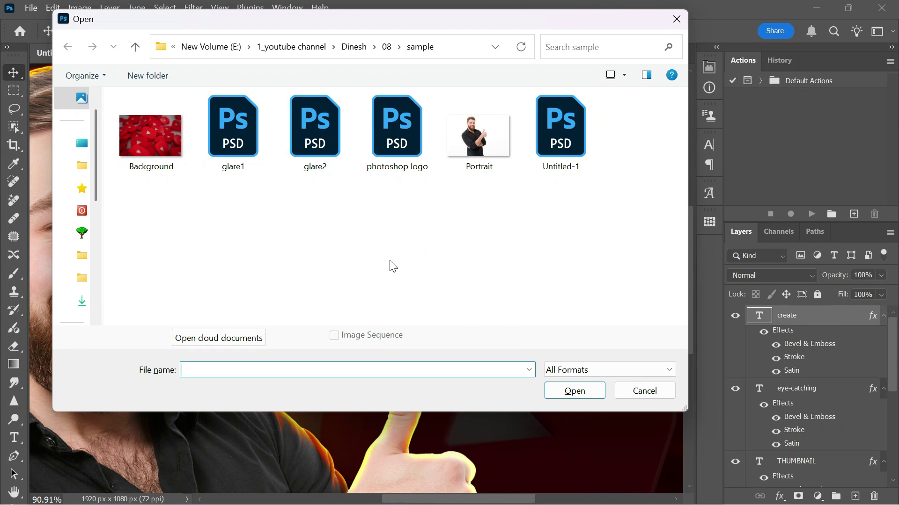
{"action": "double_click", "coordinate": [234, 126]}
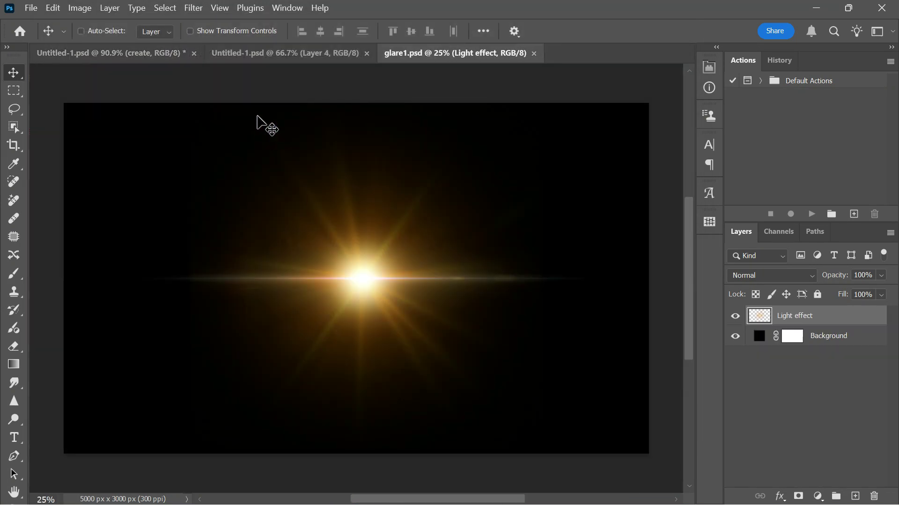
{"action": "key", "text": "ctrl+a"}
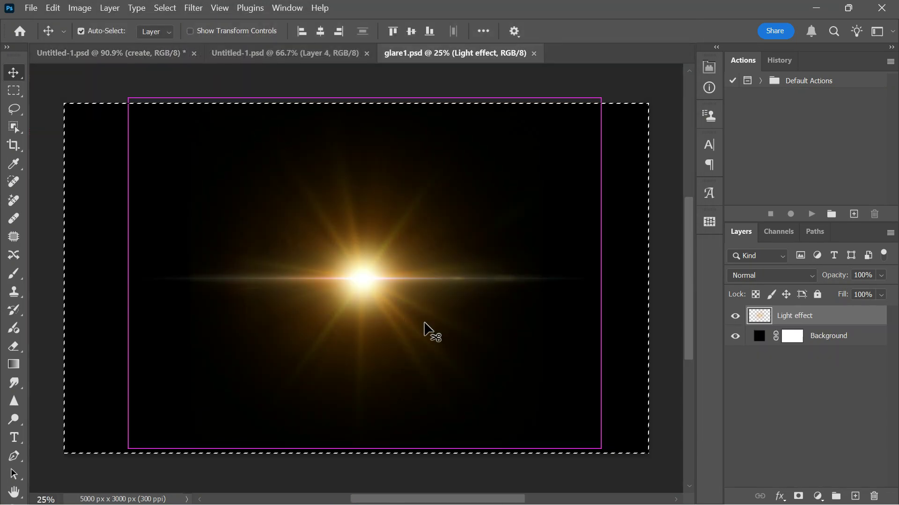
{"action": "key", "text": "ctrl+w"}
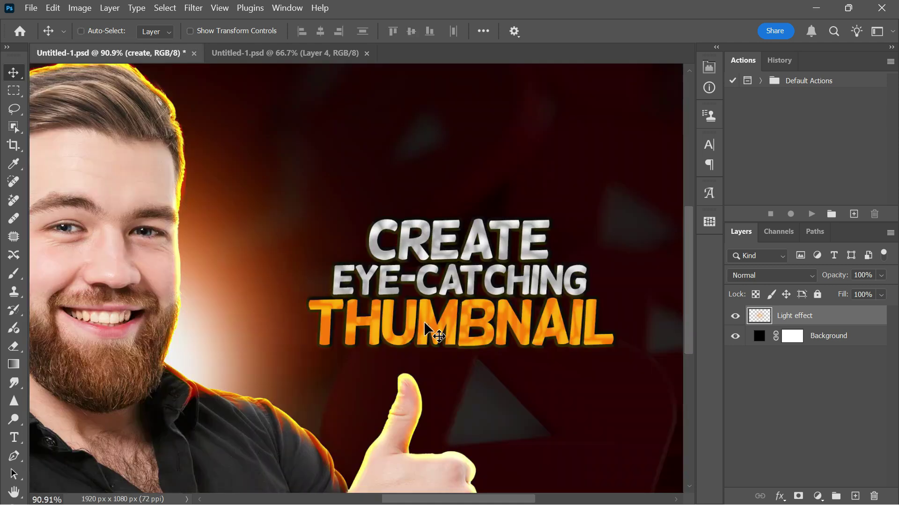
{"action": "key", "text": "ctrl+v"}
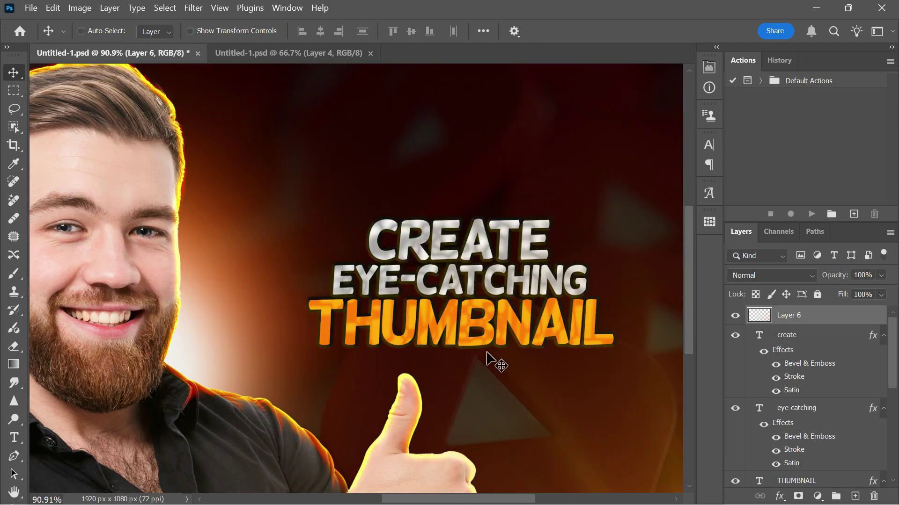
Step: Scale the pasted orange glare proportionally to about 47% and move it up over the thumbnail text
{"action": "scroll", "coordinate": [501, 315], "scroll_direction": "down", "scroll_amount": 5}
{"action": "scroll", "coordinate": [553, 331], "scroll_direction": "up", "scroll_amount": 2}
{"action": "left_click_drag", "start_coordinate": [553, 331], "coordinate": [453, 321]}
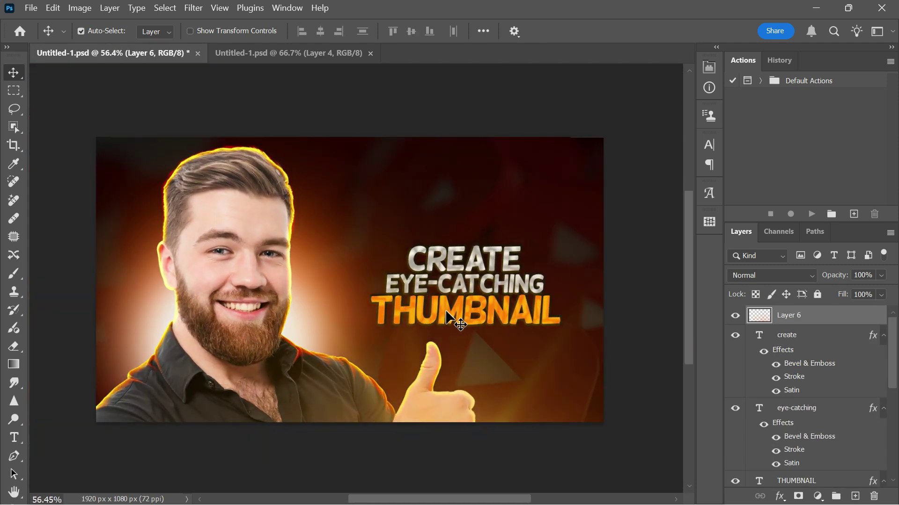
{"action": "key", "text": "ctrl+t"}
{"action": "scroll", "coordinate": [400, 295], "scroll_direction": "down", "scroll_amount": 5}
{"action": "left_click_drag", "start_coordinate": [253, 241], "coordinate": [333, 301]}
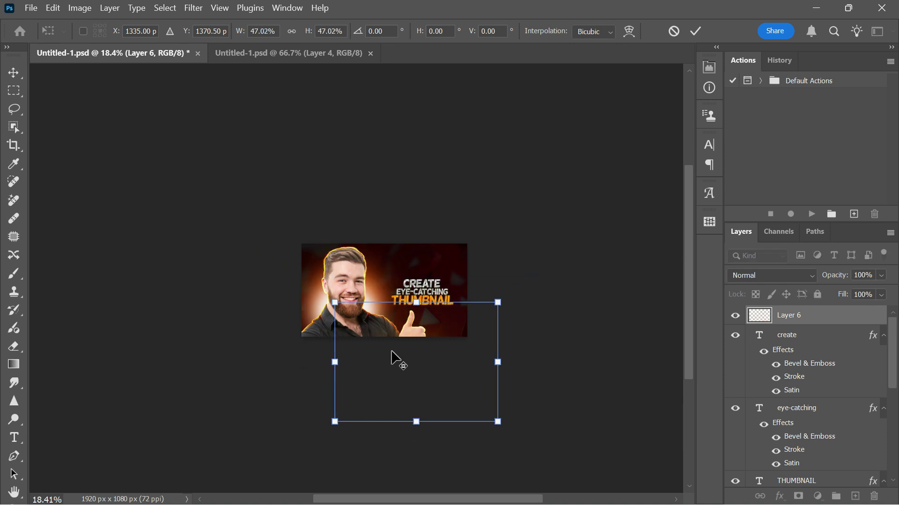
{"action": "left_click_drag", "start_coordinate": [395, 357], "coordinate": [395, 301]}
Step: Squash the glare into a thin streak along the lower edge of THUMBNAIL, about 38% wide and 8.5% high
{"action": "scroll", "coordinate": [414, 278], "scroll_direction": "up", "scroll_amount": 4}
{"action": "left_click_drag", "start_coordinate": [415, 214], "coordinate": [452, 322]}
{"action": "scroll", "coordinate": [438, 351], "scroll_direction": "up", "scroll_amount": 4}
{"action": "key", "text": "Down"}
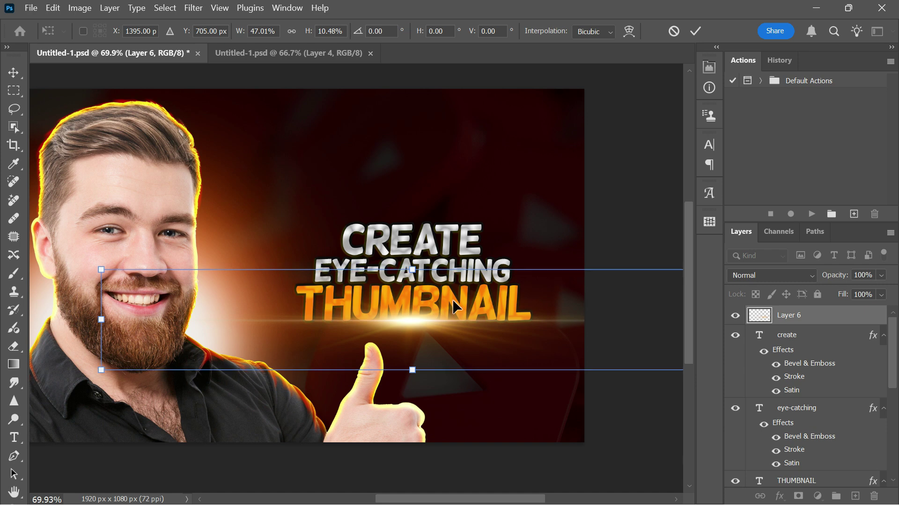
{"action": "left_click_drag", "start_coordinate": [101, 270], "coordinate": [160, 279]}
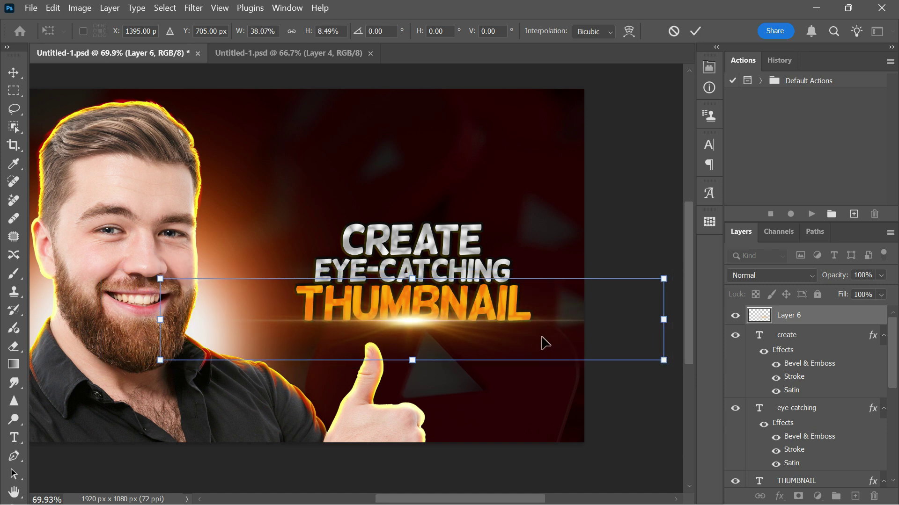
{"action": "key", "text": "Return"}
Step: Change the blend mode of the orange glare layer to Screen
{"action": "left_click", "coordinate": [750, 275]}
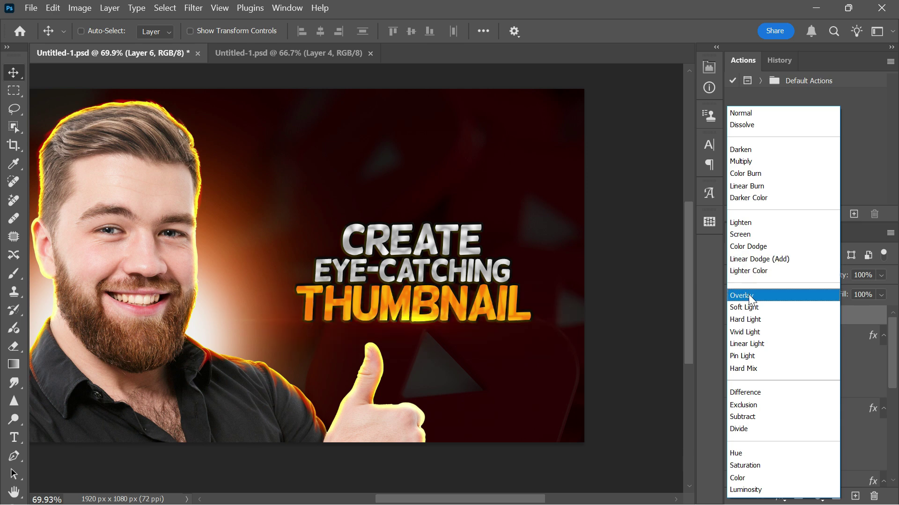
{"action": "left_click", "coordinate": [750, 234]}
{"action": "scroll", "coordinate": [592, 260], "scroll_direction": "up", "scroll_amount": 5}
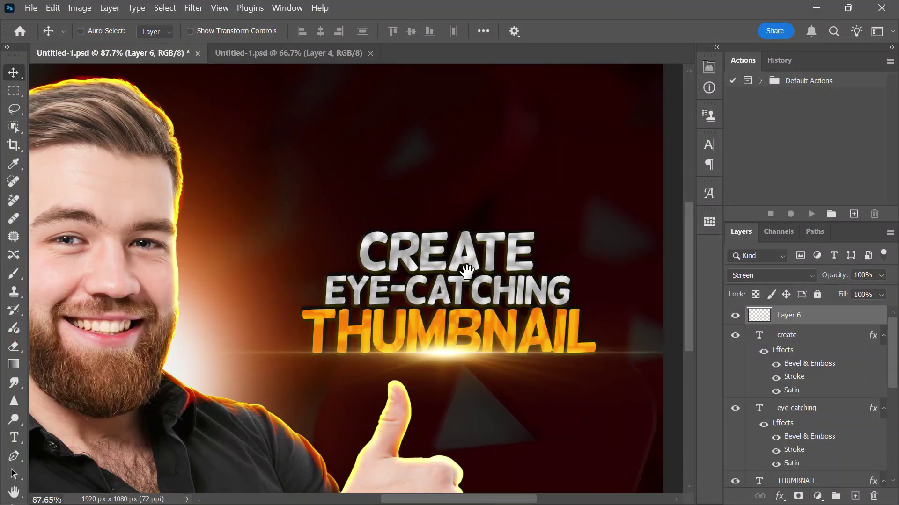
{"action": "scroll", "coordinate": [466, 261], "scroll_direction": "up", "scroll_amount": 2}
{"action": "left_click_drag", "start_coordinate": [478, 281], "coordinate": [471, 277]}
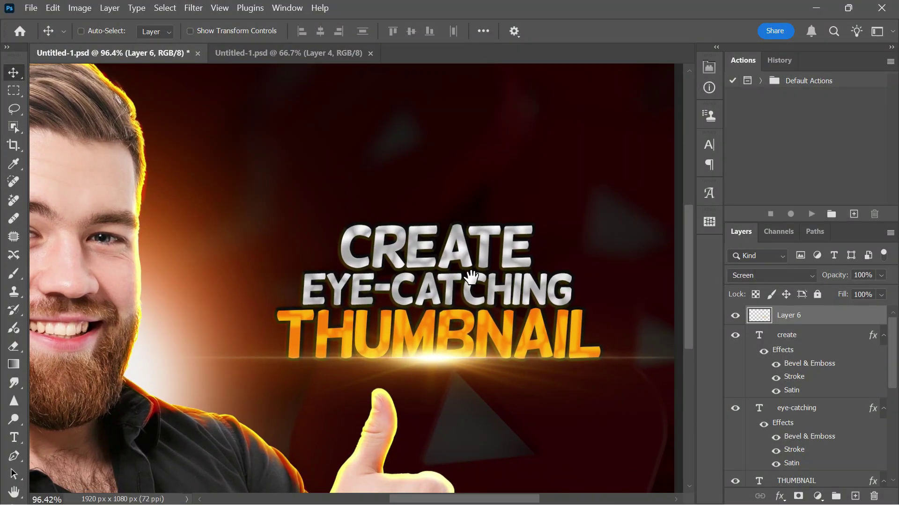
Step: Place the photoshop logo png file as an embedded image, scaled to about 48% and centred just above CREATE
{"action": "left_click", "coordinate": [32, 8]}
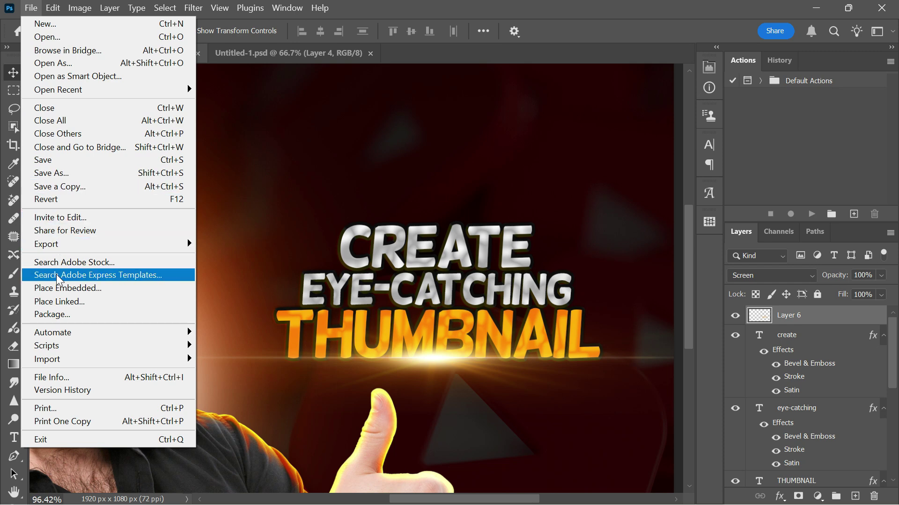
{"action": "left_click", "coordinate": [65, 288]}
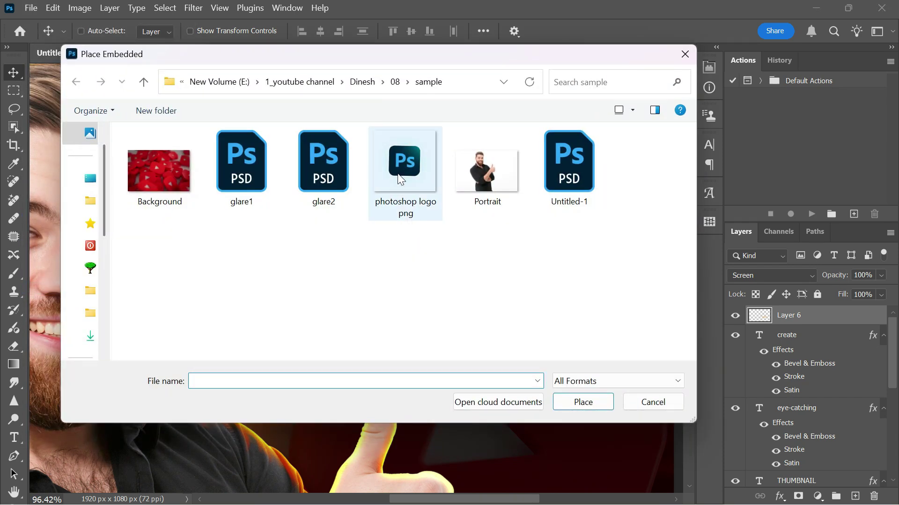
{"action": "double_click", "coordinate": [399, 176]}
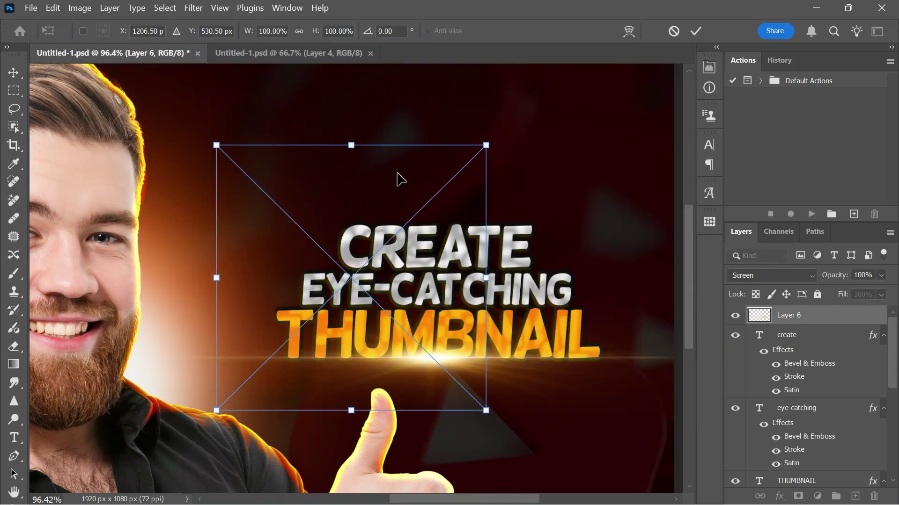
{"action": "left_click_drag", "start_coordinate": [487, 146], "coordinate": [446, 216]}
{"action": "left_click_drag", "start_coordinate": [489, 288], "coordinate": [495, 292]}
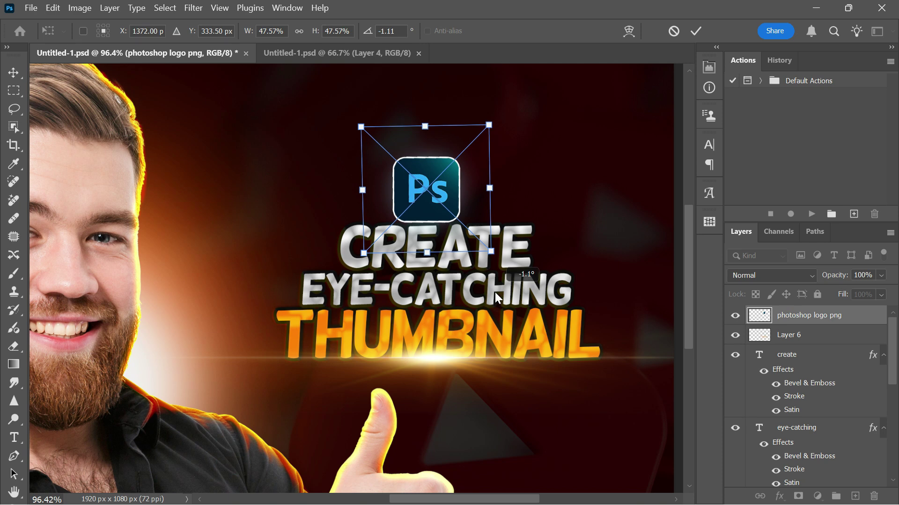
{"action": "key", "text": "Return"}
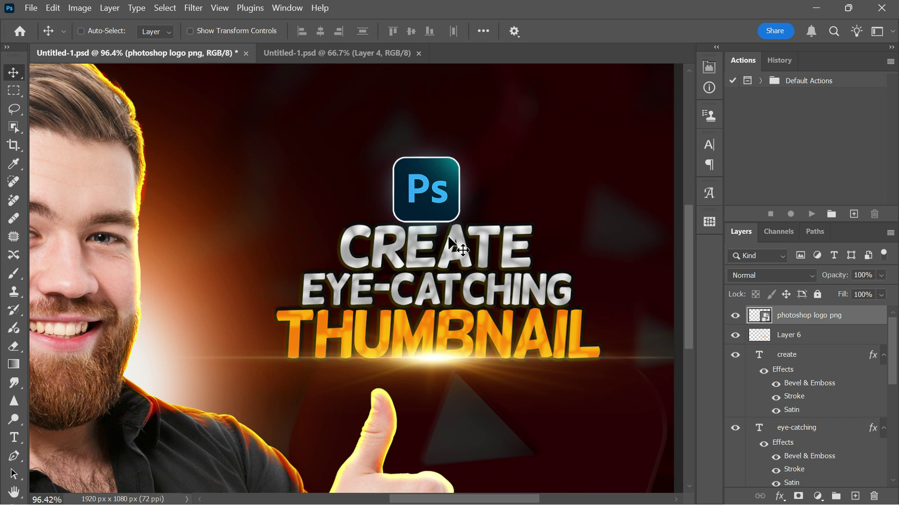
Step: Copy the light effect from glare2.psd and paste it above the Photoshop logo layer in the thumbnail
{"action": "key", "text": "ctrl"}
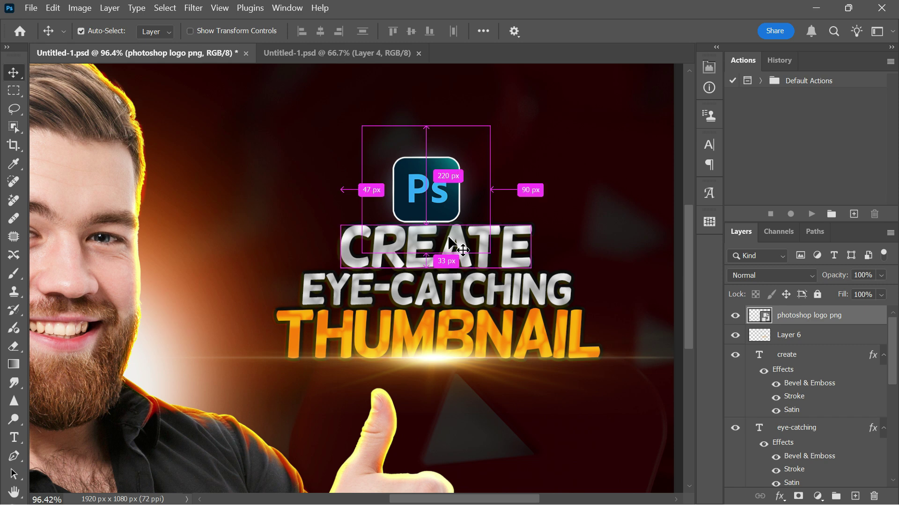
{"action": "key", "text": "ctrl+o"}
{"action": "double_click", "coordinate": [327, 176]}
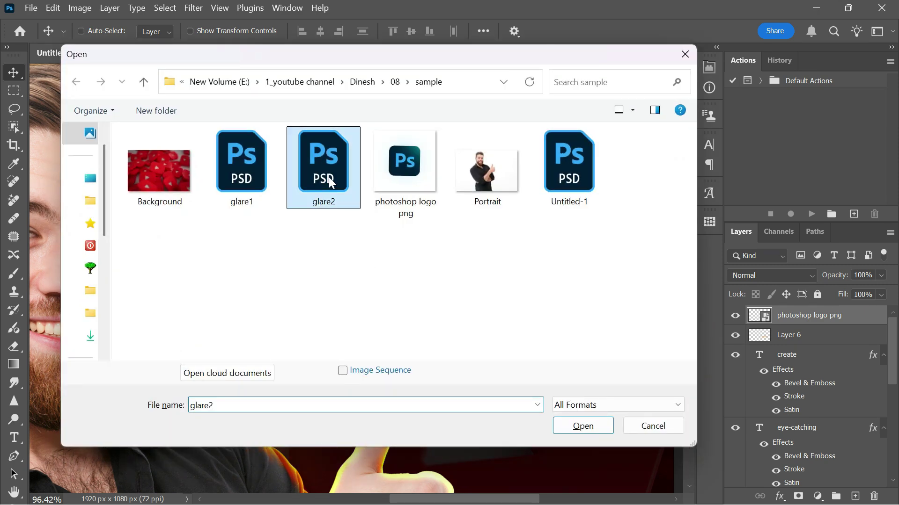
{"action": "key", "text": "ctrl+a"}
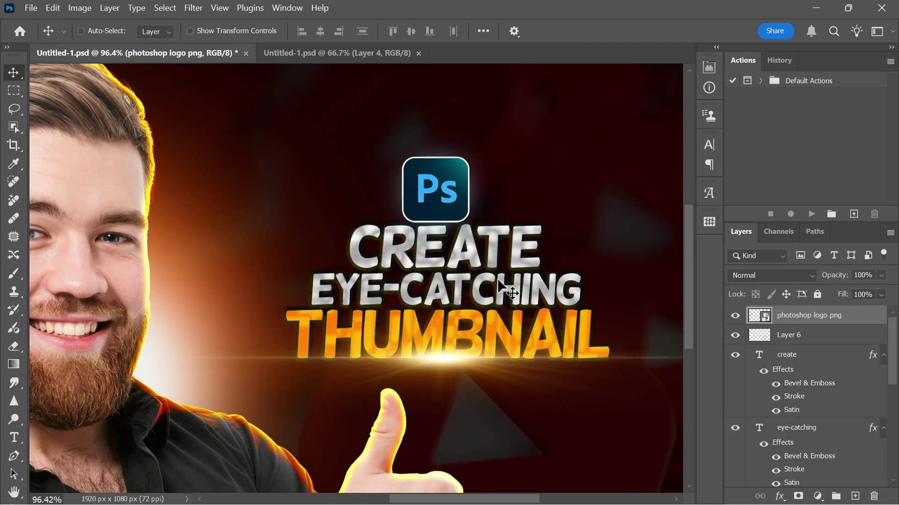
{"action": "key", "text": "ctrl"}
{"action": "key", "text": "ctrl+v"}
Step: Scale the white star glare down to about 21% and move it onto the Photoshop logo's upper-right corner
{"action": "scroll", "coordinate": [526, 295], "scroll_direction": "down", "scroll_amount": 5}
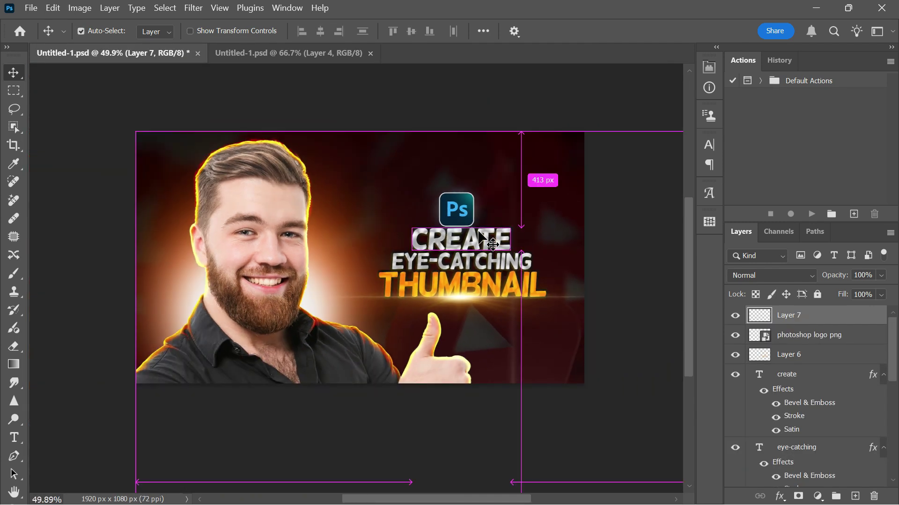
{"action": "key", "text": "ctrl+t"}
{"action": "left_click_drag", "start_coordinate": [177, 156], "coordinate": [481, 374]}
{"action": "left_click_drag", "start_coordinate": [503, 461], "coordinate": [455, 178]}
{"action": "scroll", "coordinate": [471, 175], "scroll_direction": "up", "scroll_amount": 3}
{"action": "scroll", "coordinate": [519, 167], "scroll_direction": "up", "scroll_amount": 2}
{"action": "scroll", "coordinate": [517, 181], "scroll_direction": "down", "scroll_amount": 1}
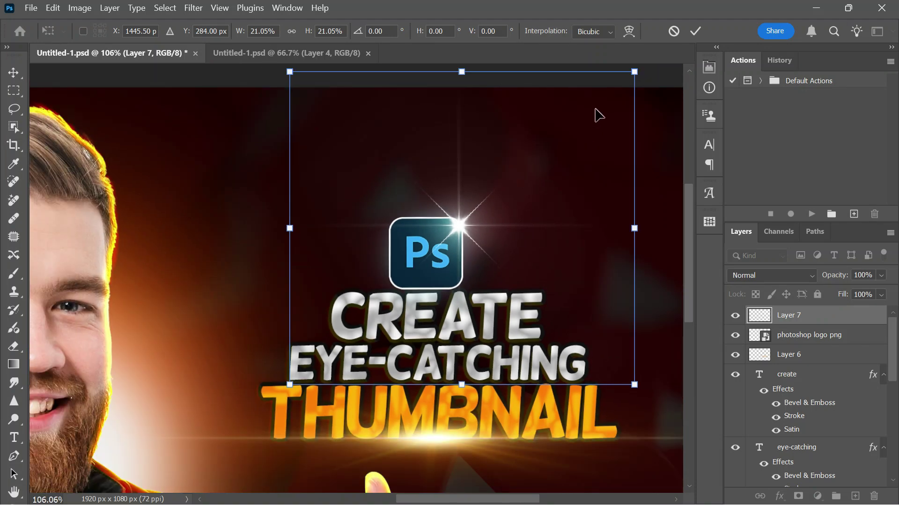
Step: Shrink the star glare further to about 8% and align its centre with the logo's upper-right corner
{"action": "left_click_drag", "start_coordinate": [634, 78], "coordinate": [528, 162]}
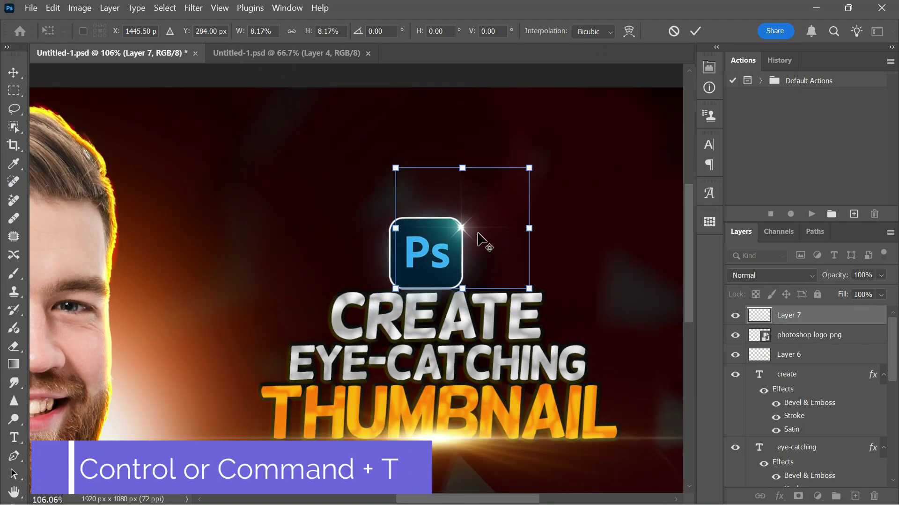
{"action": "left_click_drag", "start_coordinate": [482, 237], "coordinate": [480, 235]}
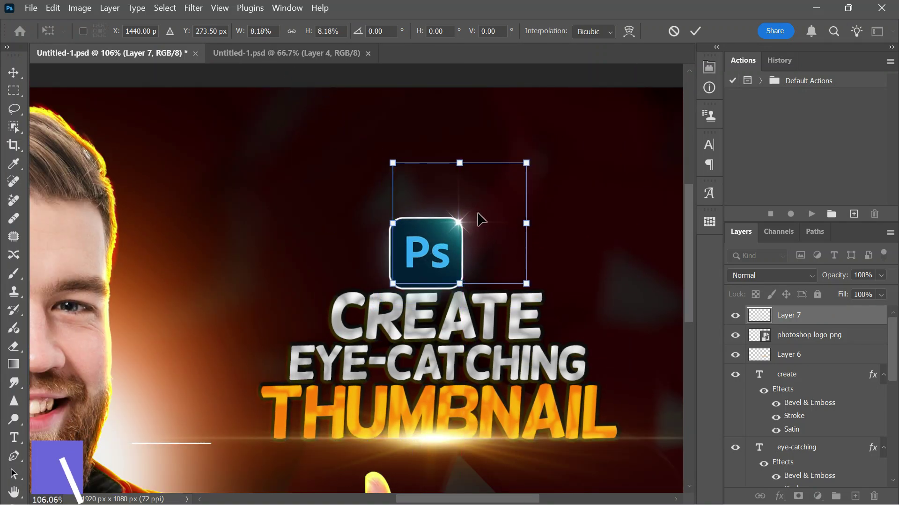
{"action": "key", "text": "Return"}
{"action": "scroll", "coordinate": [478, 218], "scroll_direction": "down", "scroll_amount": 1}
{"action": "scroll", "coordinate": [482, 224], "scroll_direction": "down", "scroll_amount": 2}
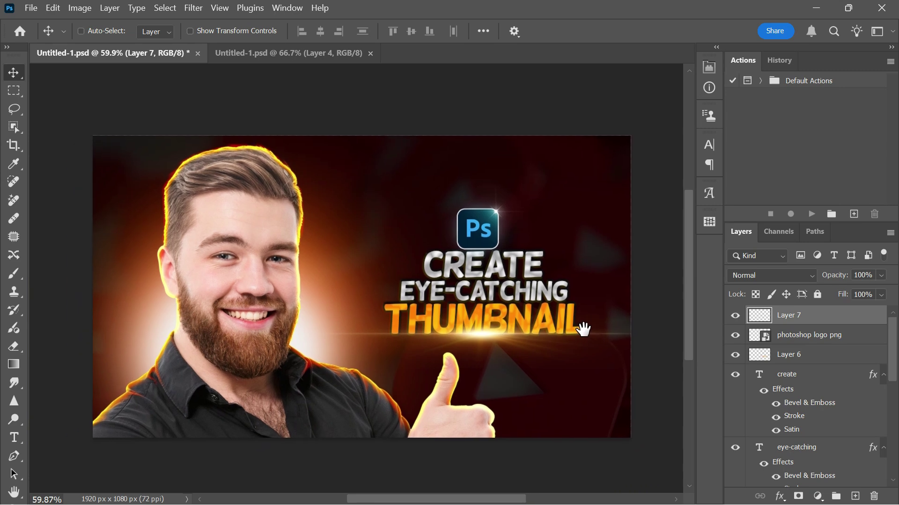
Step: Open particles.jpg and select the entire image for copying
{"action": "scroll", "coordinate": [585, 330], "scroll_direction": "up", "scroll_amount": 1}
{"action": "left_click_drag", "start_coordinate": [583, 336], "coordinate": [585, 337]}
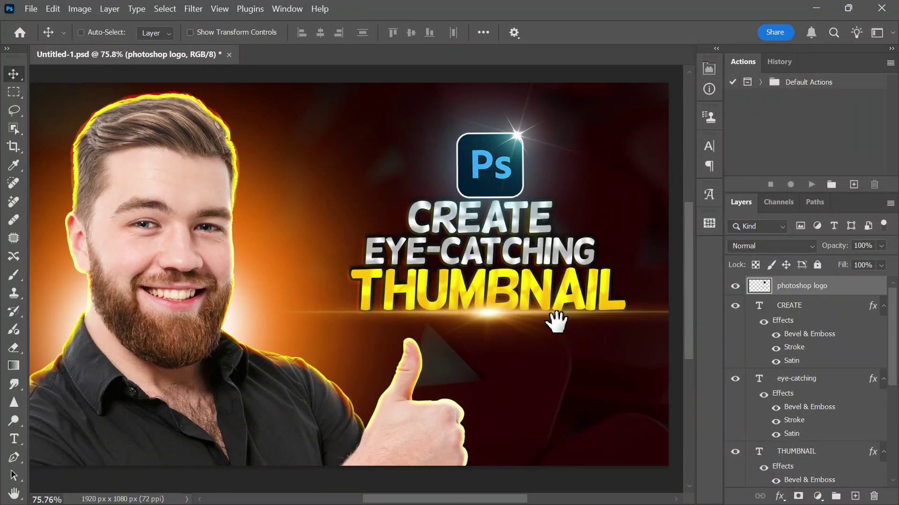
{"action": "key", "text": "ctrl"}
{"action": "key", "text": "ctrl+o"}
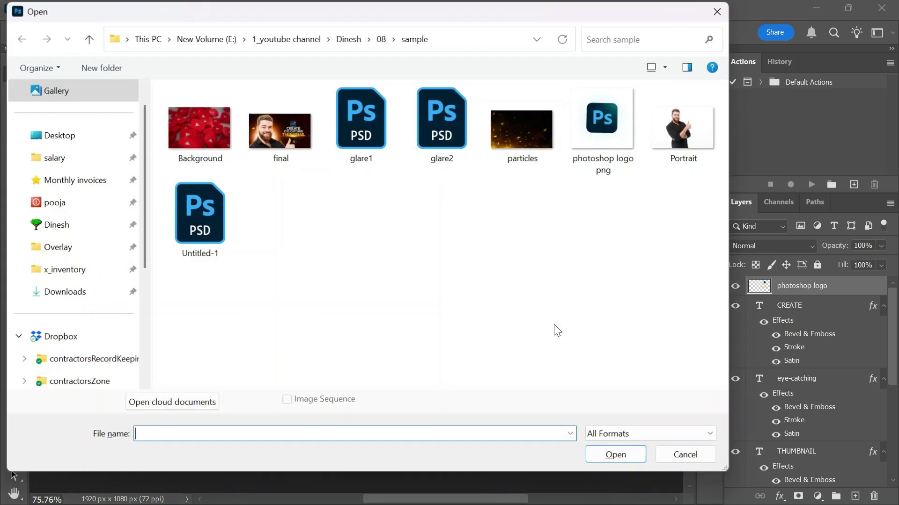
{"action": "double_click", "coordinate": [517, 114]}
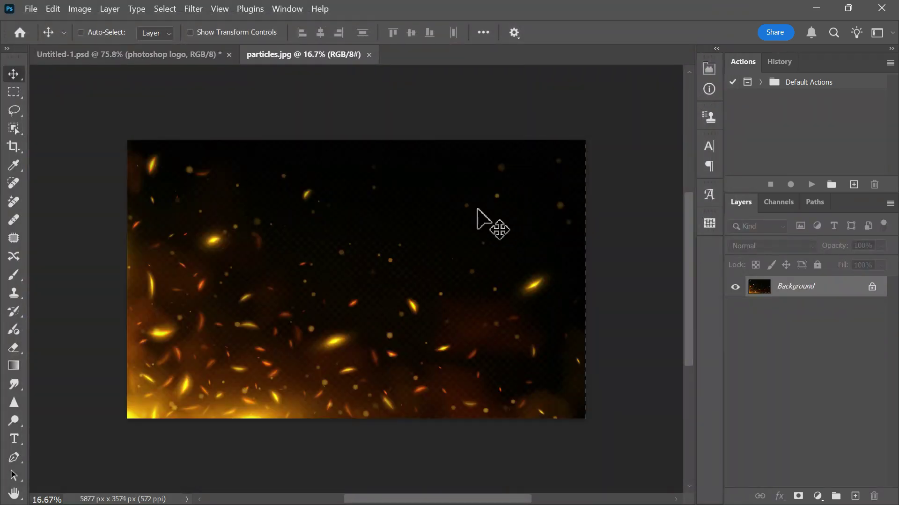
{"action": "key", "text": "ctrl+a"}
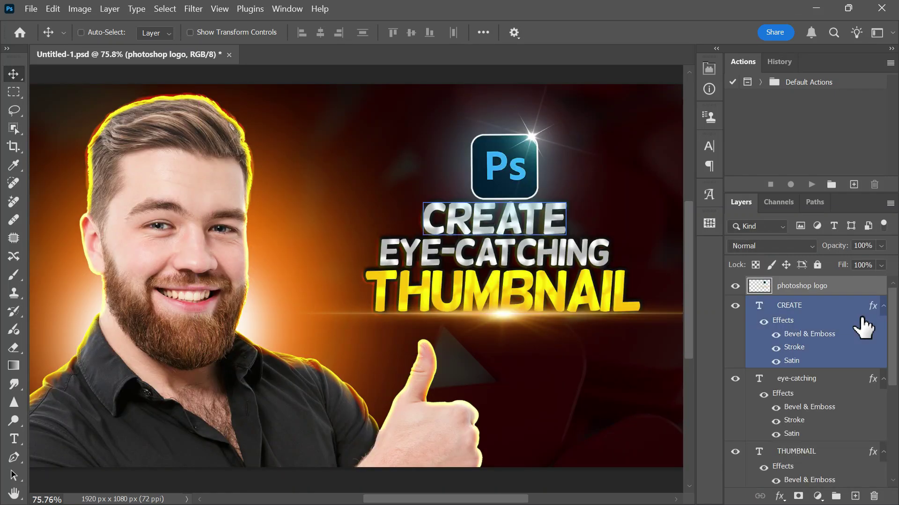
Step: Paste the copied particles image into the thumbnail directly above Layer 8, behind the portrait
{"action": "left_click_drag", "start_coordinate": [895, 326], "coordinate": [893, 417]}
{"action": "left_click", "coordinate": [806, 405]}
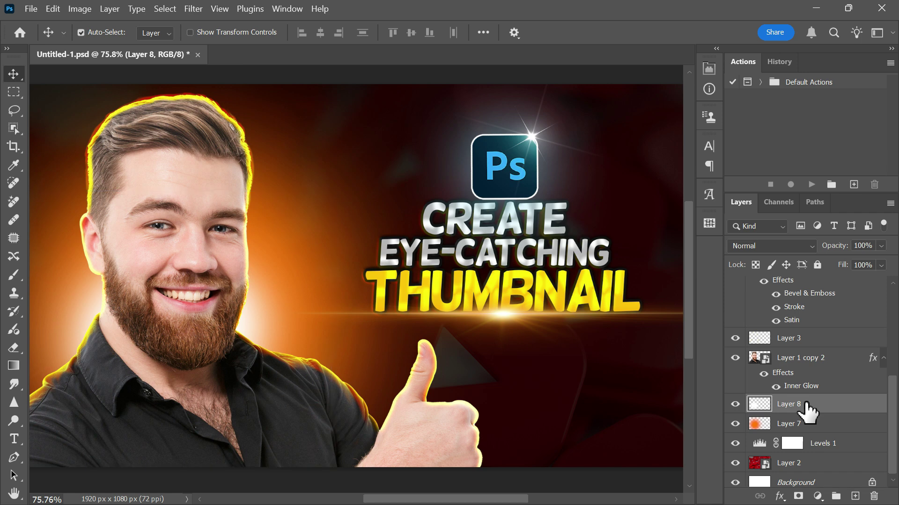
{"action": "key", "text": "ctrl+v"}
{"action": "scroll", "coordinate": [358, 231], "scroll_direction": "down", "scroll_amount": 3}
{"action": "scroll", "coordinate": [358, 232], "scroll_direction": "down", "scroll_amount": 2}
Step: Scale the pasted particles layer down and position it so that it covers the whole canvas
{"action": "key", "text": "ctrl+t"}
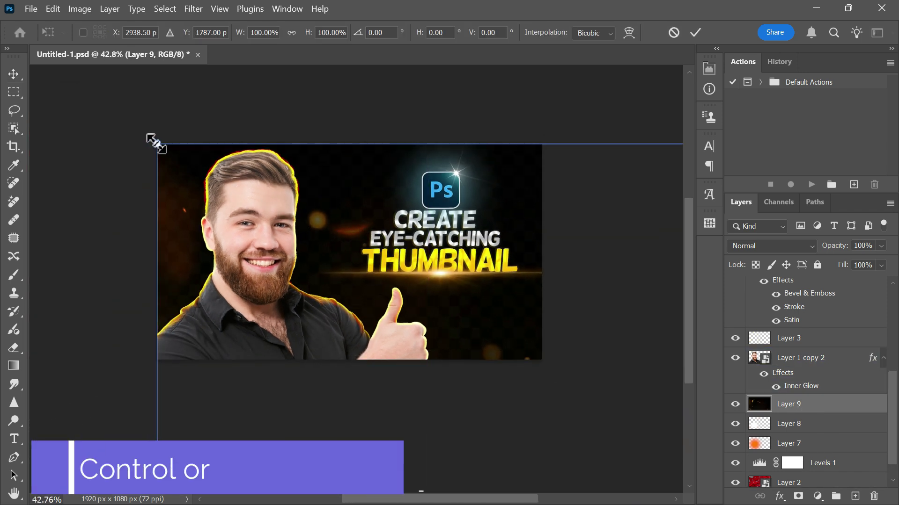
{"action": "mouse_move", "coordinate": [150, 140]}
{"action": "left_mouse_down"}
{"action": "mouse_move", "coordinate": [225, 173]}
{"action": "mouse_move", "coordinate": [335, 281]}
{"action": "mouse_move", "coordinate": [357, 260]}
{"action": "mouse_move", "coordinate": [345, 225]}
{"action": "mouse_move", "coordinate": [48, 117]}
{"action": "mouse_move", "coordinate": [75, 87]}
{"action": "mouse_move", "coordinate": [153, 154]}
{"action": "left_mouse_up"}
{"action": "left_click_drag", "start_coordinate": [609, 343], "coordinate": [521, 324]}
{"action": "key", "text": "Return"}
{"action": "scroll", "coordinate": [425, 291], "scroll_direction": "up", "scroll_amount": 2}
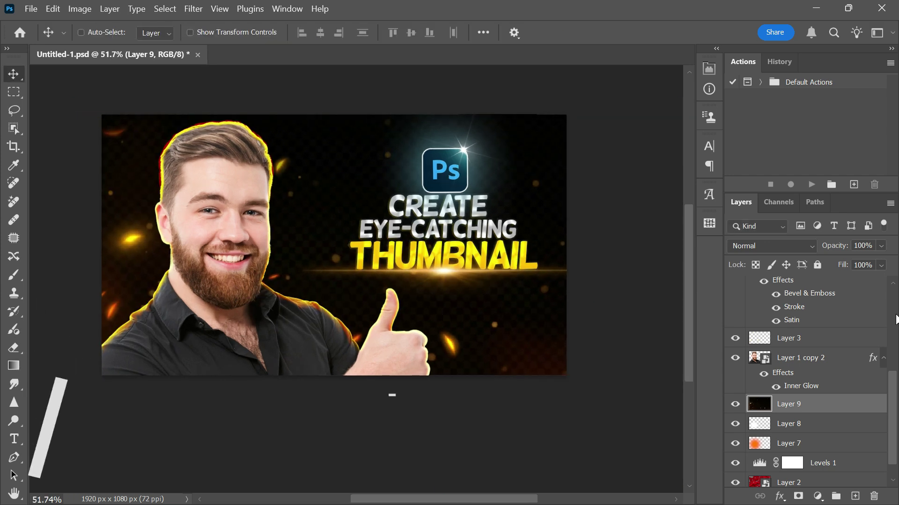
Step: Set the particles layer's blending mode to Lighter Color
{"action": "left_click", "coordinate": [781, 246]}
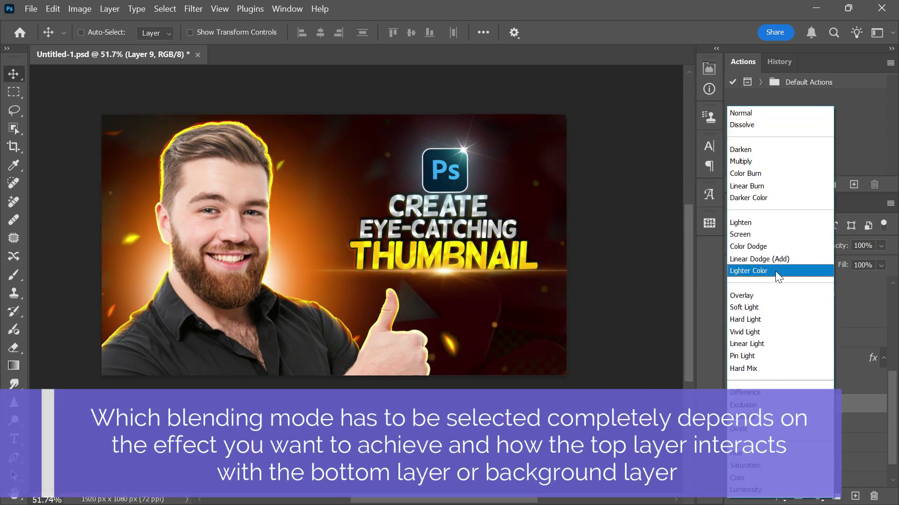
{"action": "left_click", "coordinate": [775, 271]}
{"action": "scroll", "coordinate": [318, 269], "scroll_direction": "up", "scroll_amount": 3}
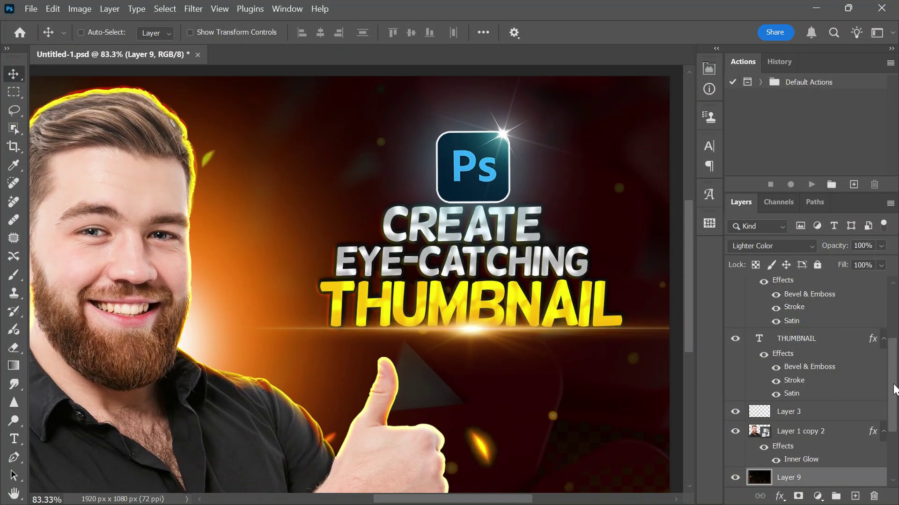
Step: Stamp all visible layers into a new merged layer above the photoshop logo layer
{"action": "left_click_drag", "start_coordinate": [894, 390], "coordinate": [894, 333]}
{"action": "left_click", "coordinate": [807, 286]}
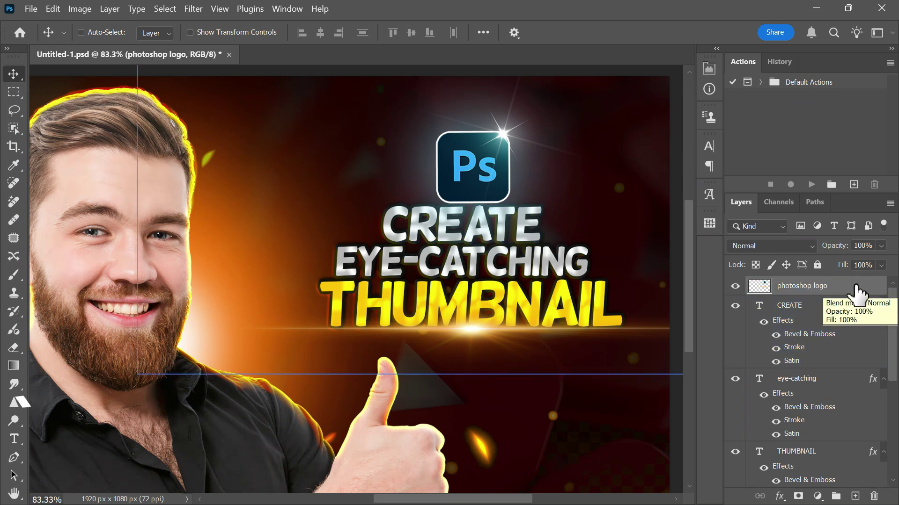
{"action": "key", "text": "ctrl+shift+alt+e"}
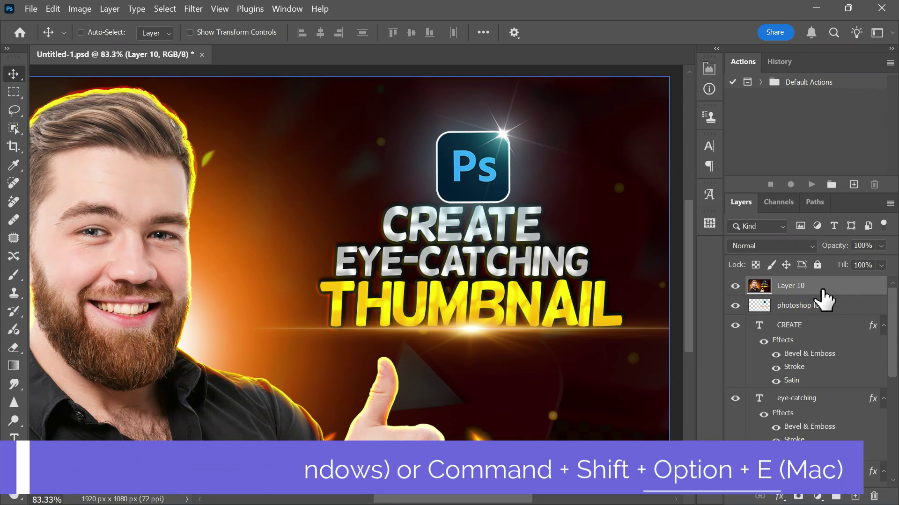
Step: Convert the merged layer at the top of the stack to a smart object
{"action": "left_click", "coordinate": [788, 305]}
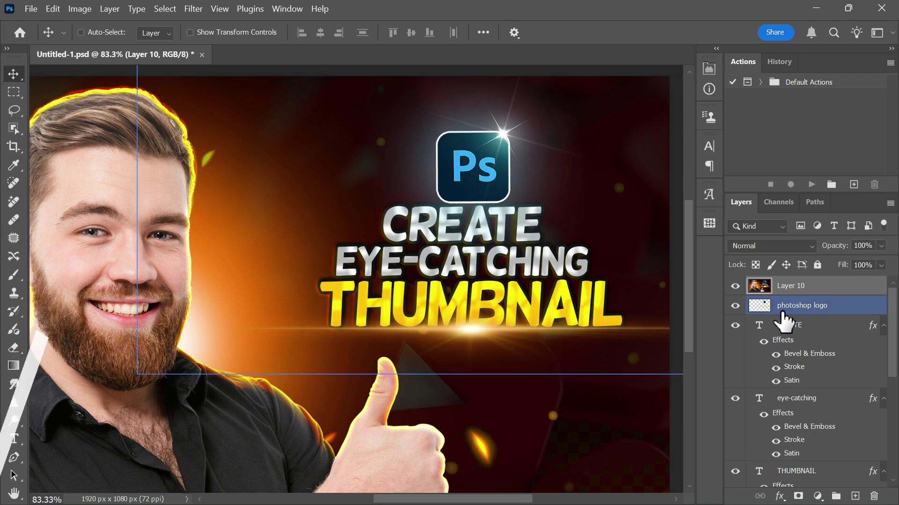
{"action": "left_click", "coordinate": [812, 287]}
{"action": "right_click", "coordinate": [814, 291]}
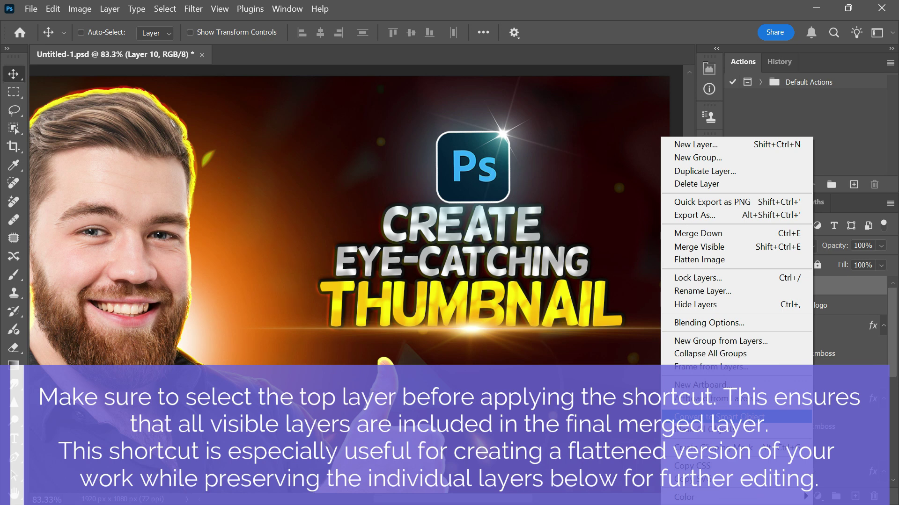
{"action": "left_click", "coordinate": [745, 418]}
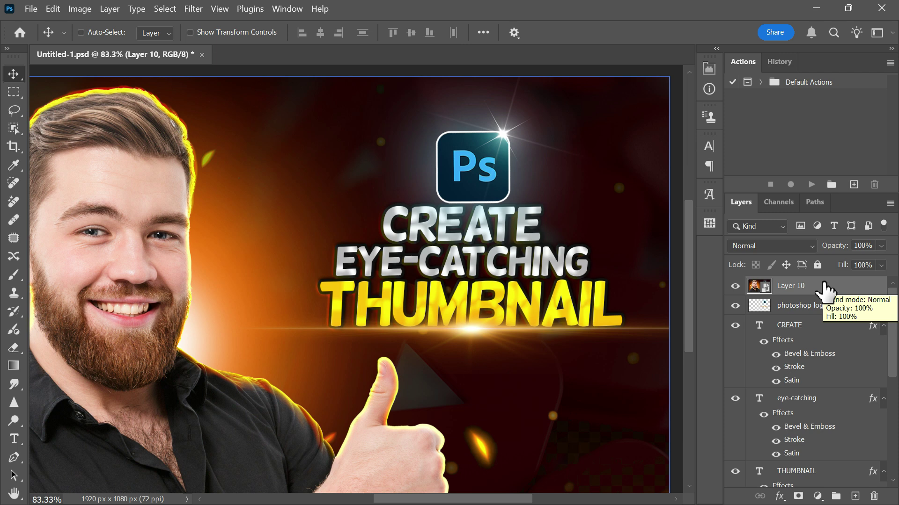
Step: Start the Camera Raw Filter on the merged smart object and set Exposure to +0.05, Contrast to +27 and Vibrance to +41
{"action": "left_click", "coordinate": [194, 11]}
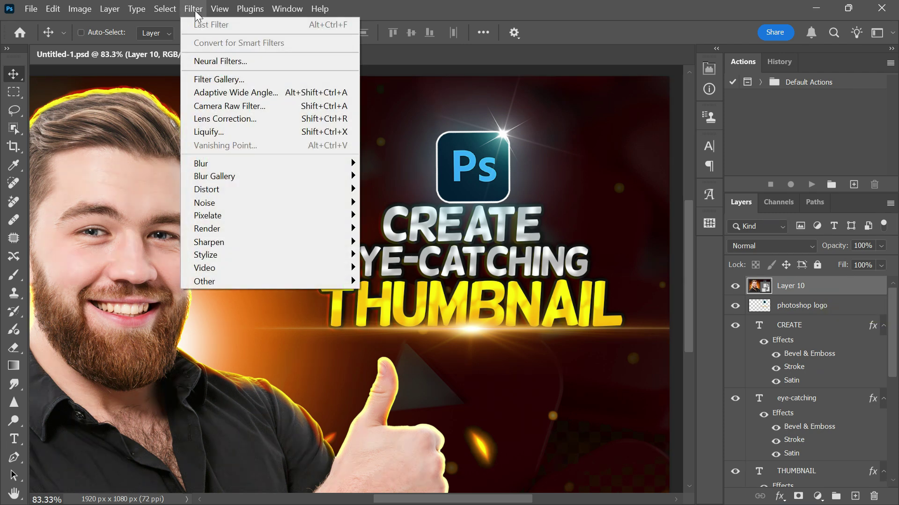
{"action": "left_click", "coordinate": [225, 106]}
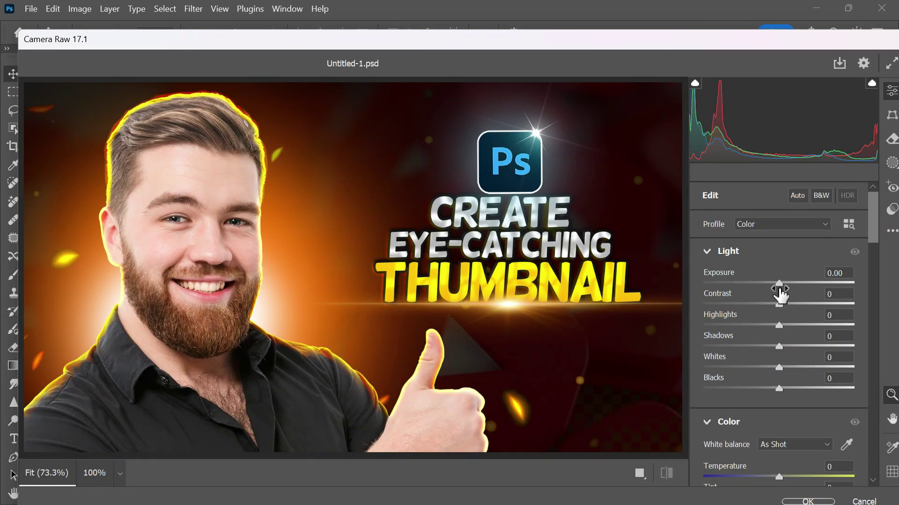
{"action": "left_click_drag", "start_coordinate": [339, 267], "coordinate": [359, 268]}
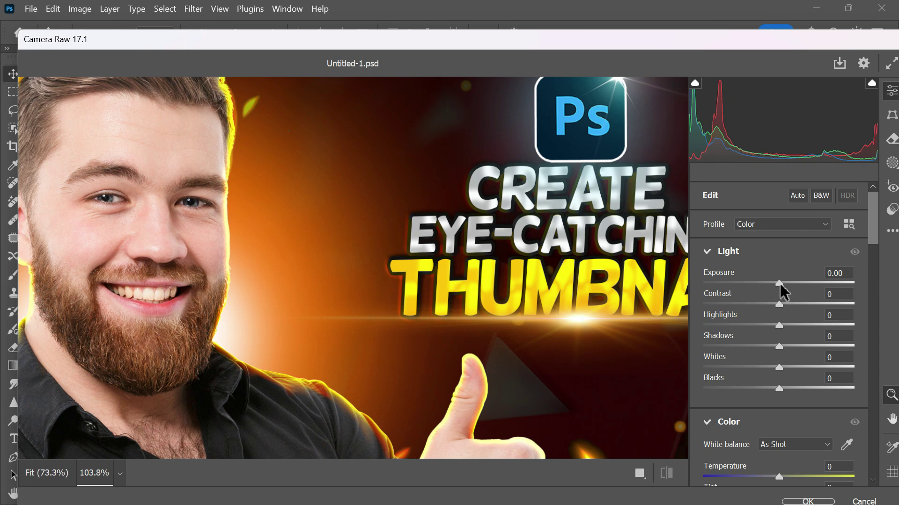
{"action": "left_click_drag", "start_coordinate": [780, 285], "coordinate": [798, 308]}
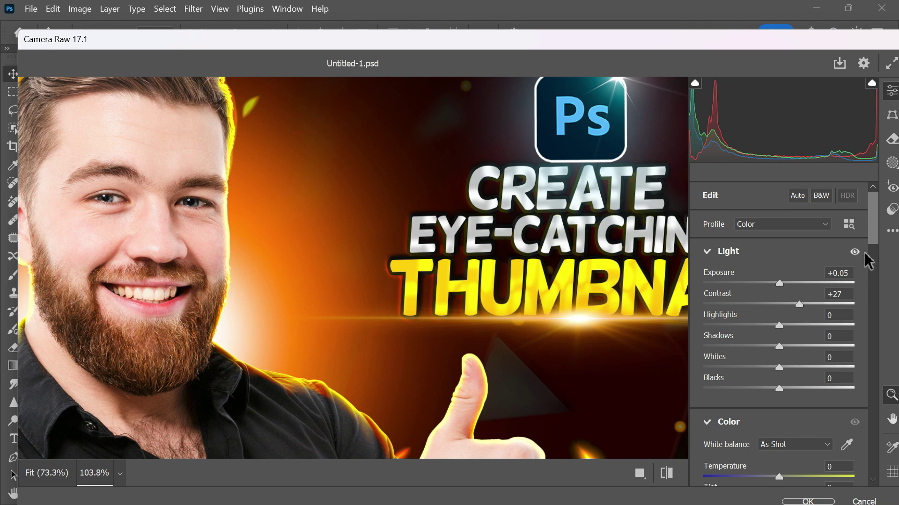
{"action": "left_click_drag", "start_coordinate": [877, 246], "coordinate": [879, 273]}
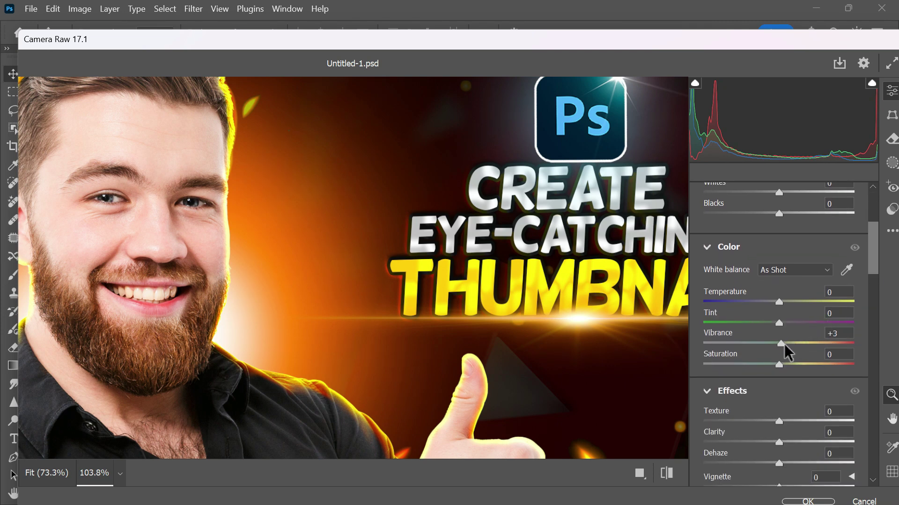
{"action": "left_click_drag", "start_coordinate": [791, 352], "coordinate": [801, 353]}
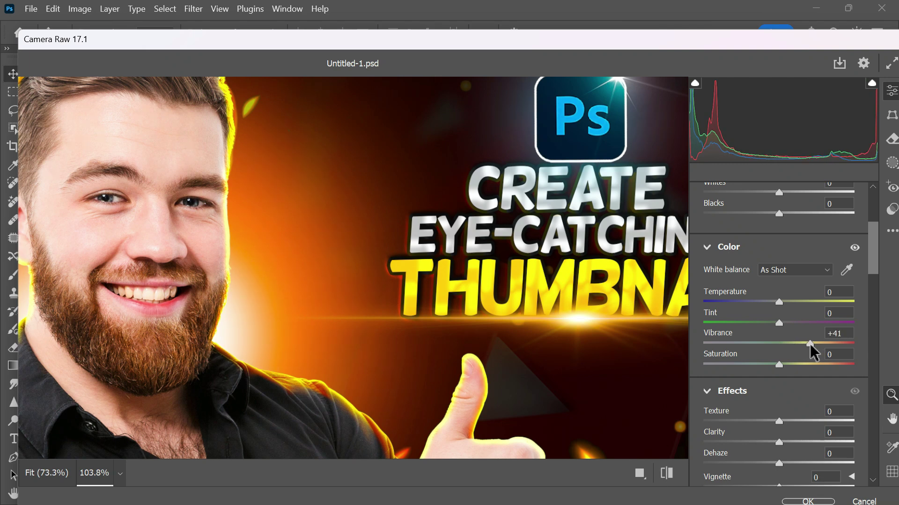
Step: Set Texture to +57, Grain to about 25, Sharpening to 31 and Noise Reduction to 2, and apply the filter
{"action": "left_click_drag", "start_coordinate": [869, 270], "coordinate": [876, 307]}
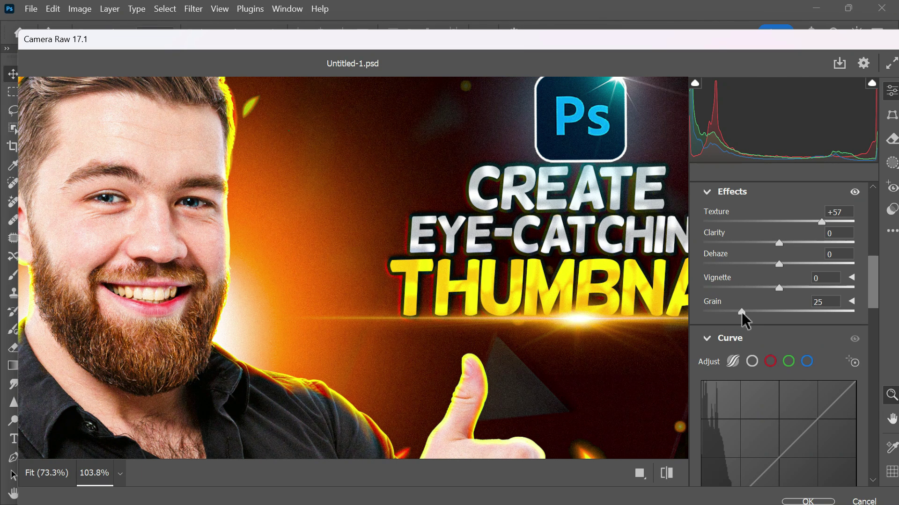
{"action": "left_click_drag", "start_coordinate": [877, 286], "coordinate": [877, 460]}
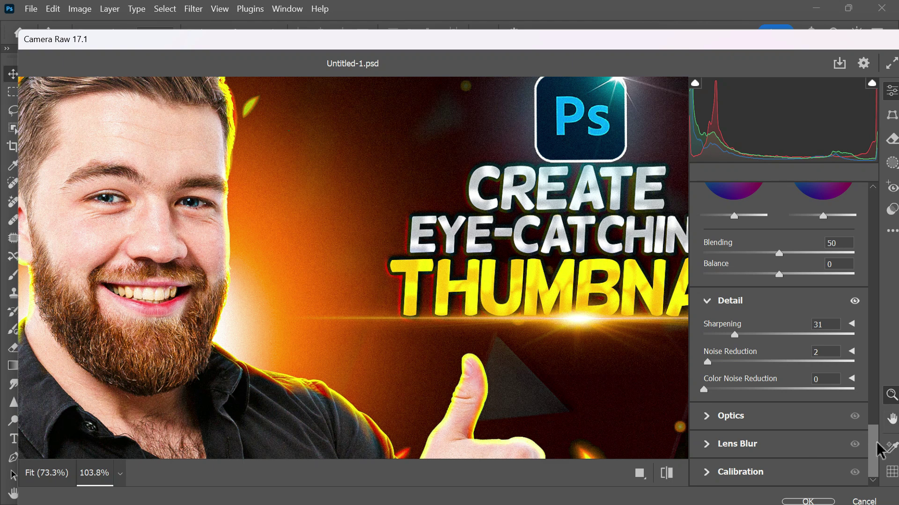
{"action": "left_click", "coordinate": [807, 501]}
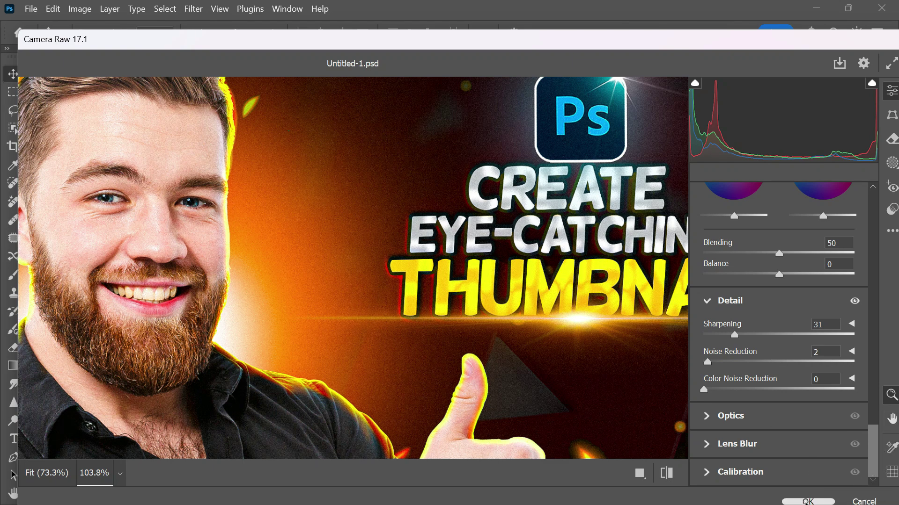